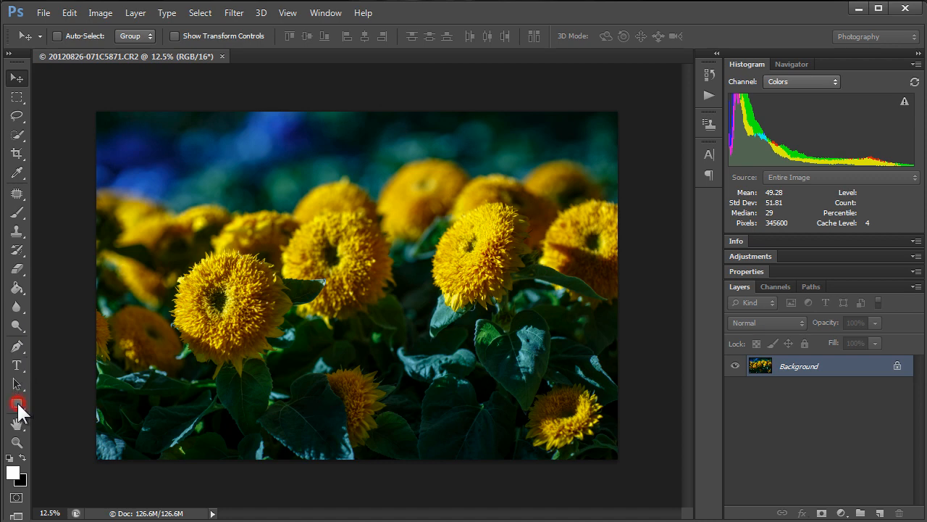
# Step: Reduce the photo's resolution to 72 pixels/inch with resampling and constrained proportions kept on
pyautogui.click(176, 152)
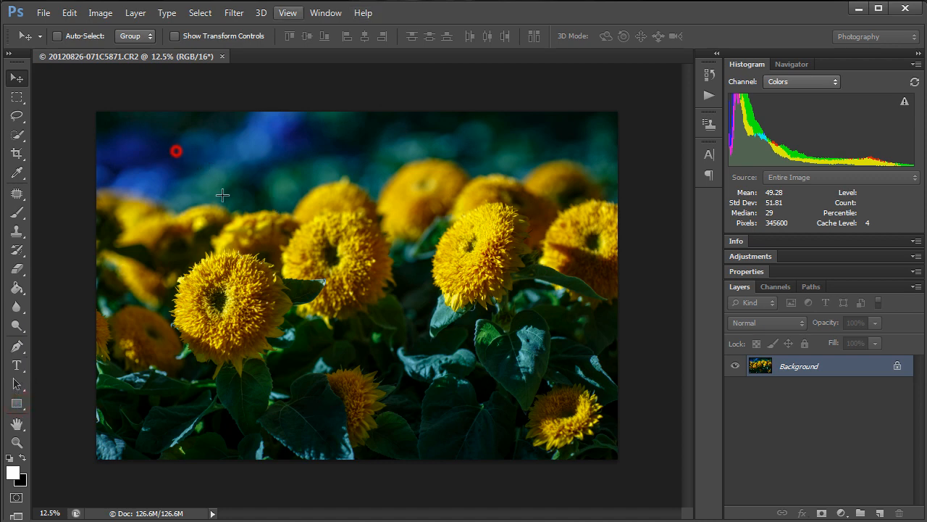
pyautogui.click(101, 13)
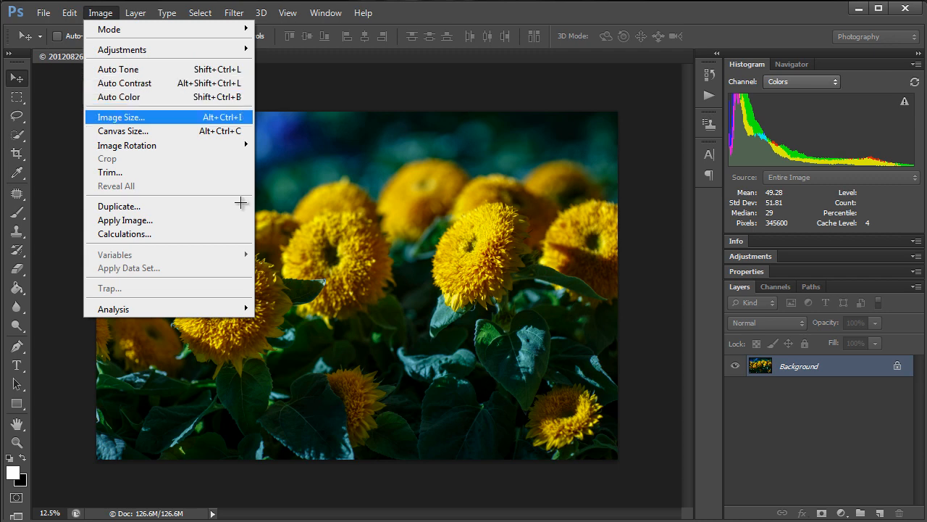
pyautogui.click(115, 117)
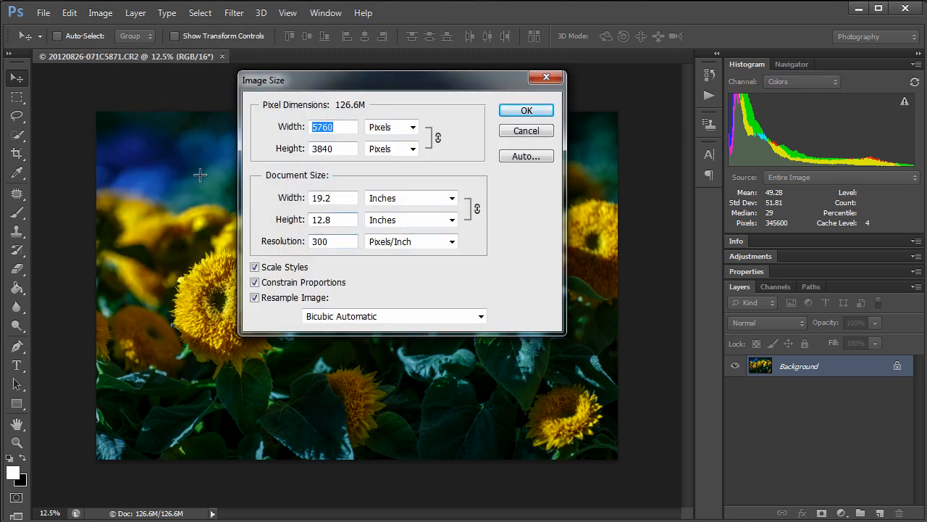
pyautogui.click(289, 204)
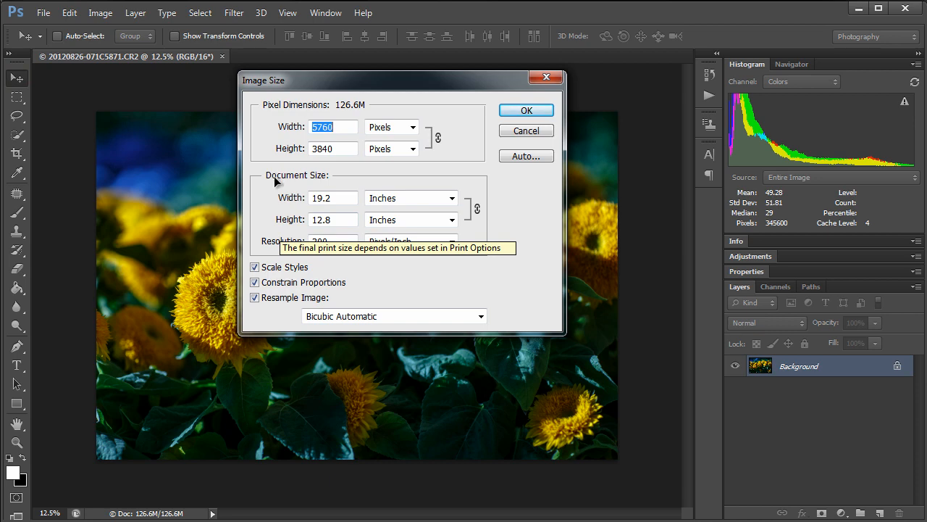
pyautogui.click(18, 357)
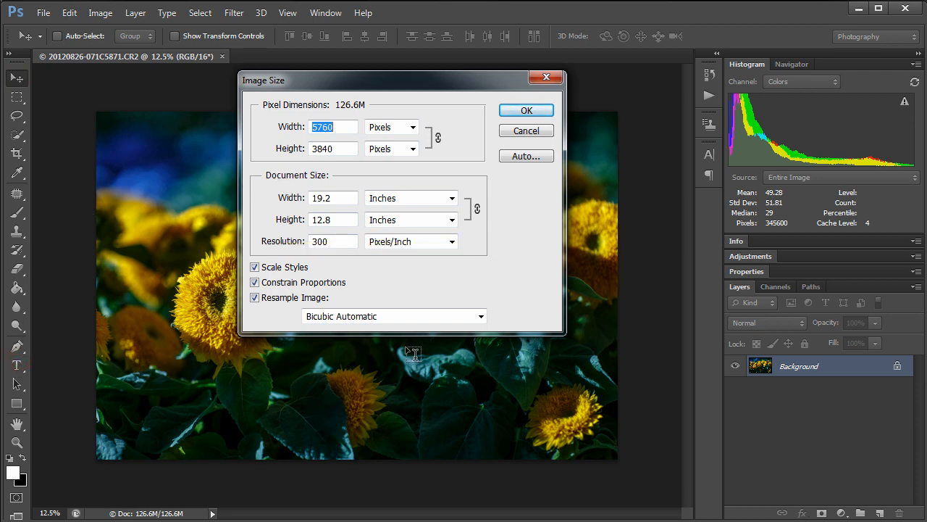
pyautogui.doubleClick(320, 241)
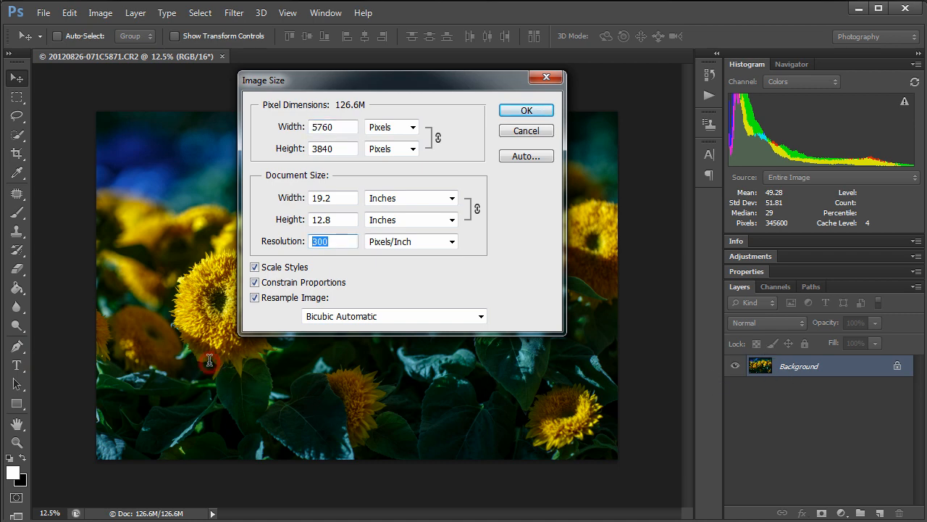
pyautogui.write('72')
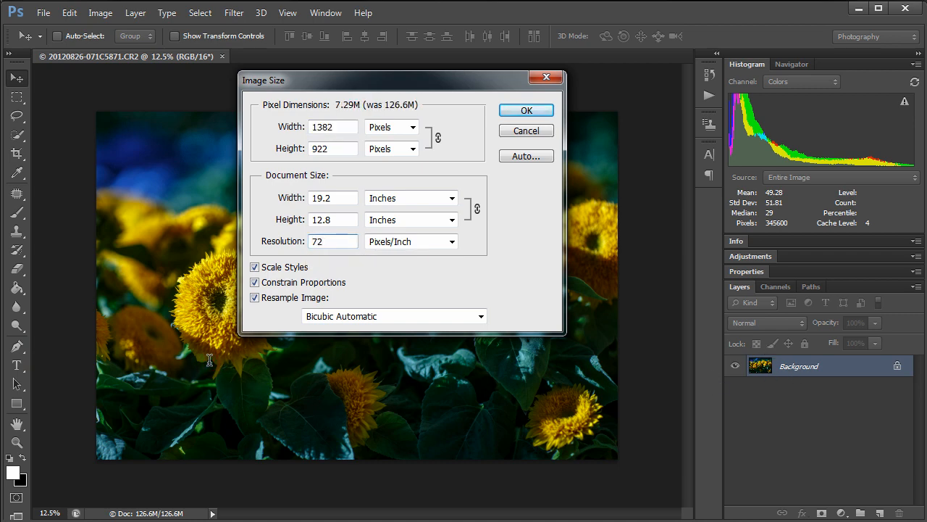
pyautogui.press('Return')
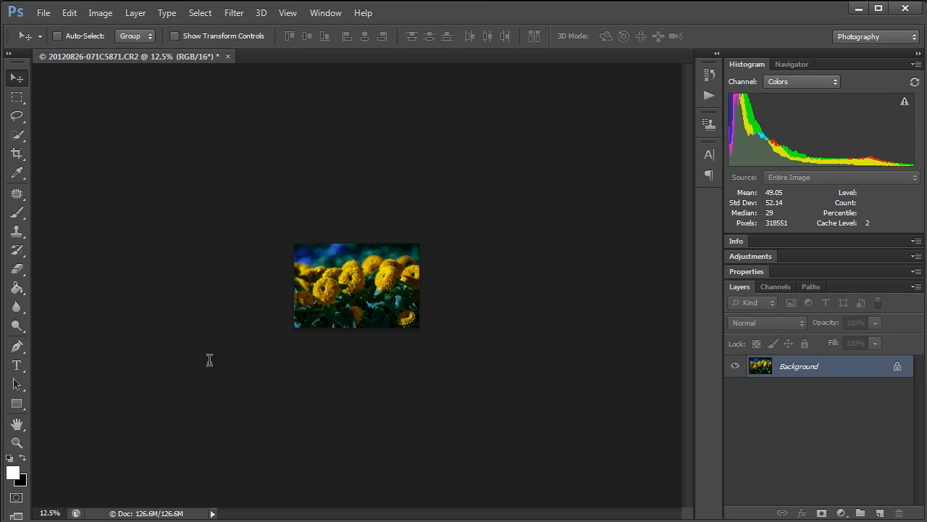
# Step: Adjust the zoom until the whole resized photo fills the canvas area
pyautogui.press('z')
pyautogui.hotkey('ctrl', '+')
pyautogui.hotkey('ctrl', '+')
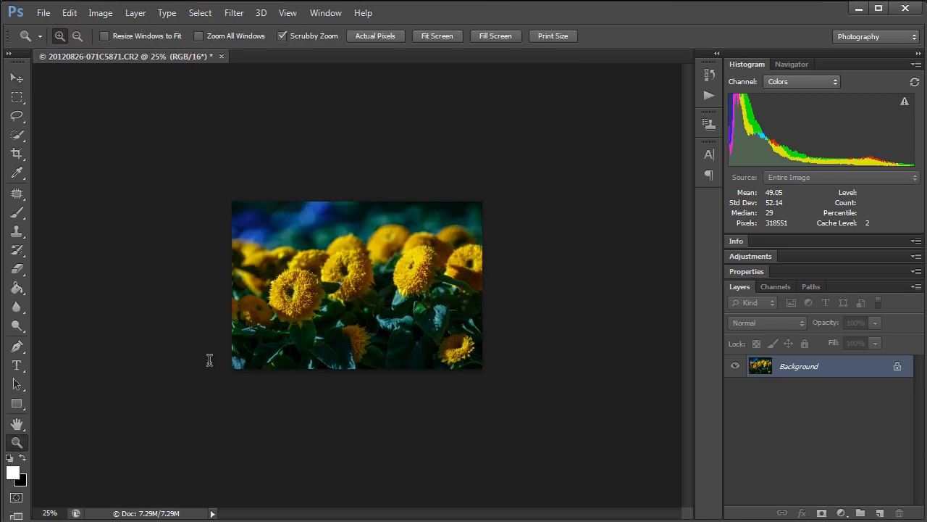
pyautogui.hotkey('ctrl', '+')
pyautogui.hotkey('ctrl', '+')
pyautogui.hotkey('ctrl', '+')
pyautogui.press('v')
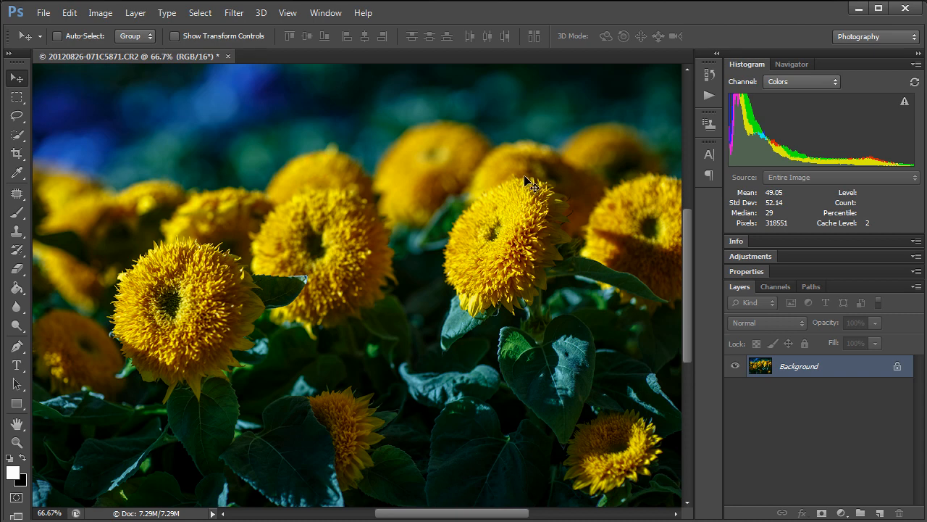
pyautogui.press('z')
pyautogui.keyDown('alt'); pyautogui.click(181, 314); pyautogui.keyUp('alt')
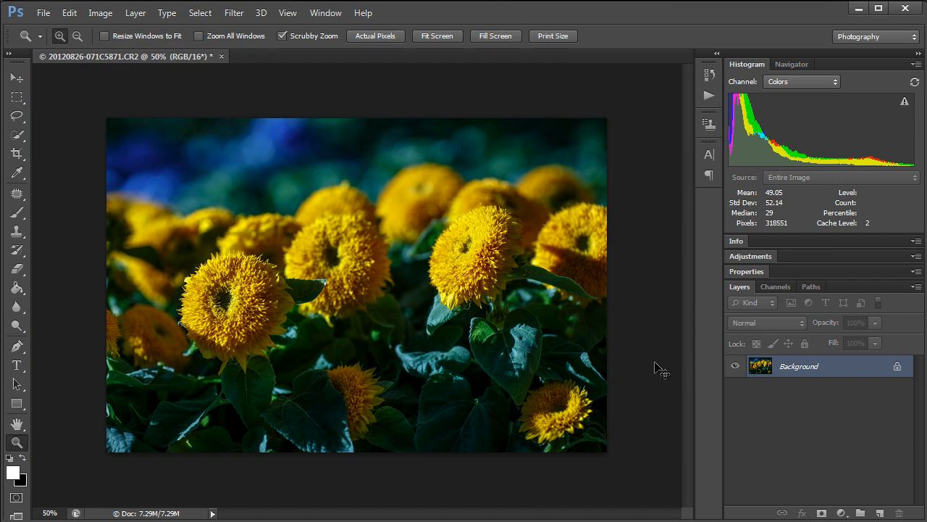
pyautogui.press('v')
pyautogui.click(768, 361)
pyautogui.click(14, 365)
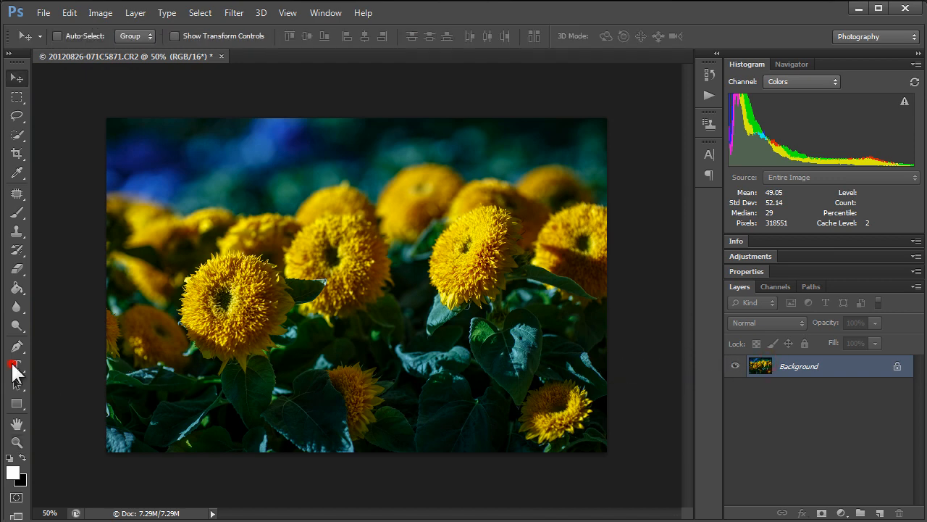
pyautogui.press('z')
pyautogui.click(425, 346)
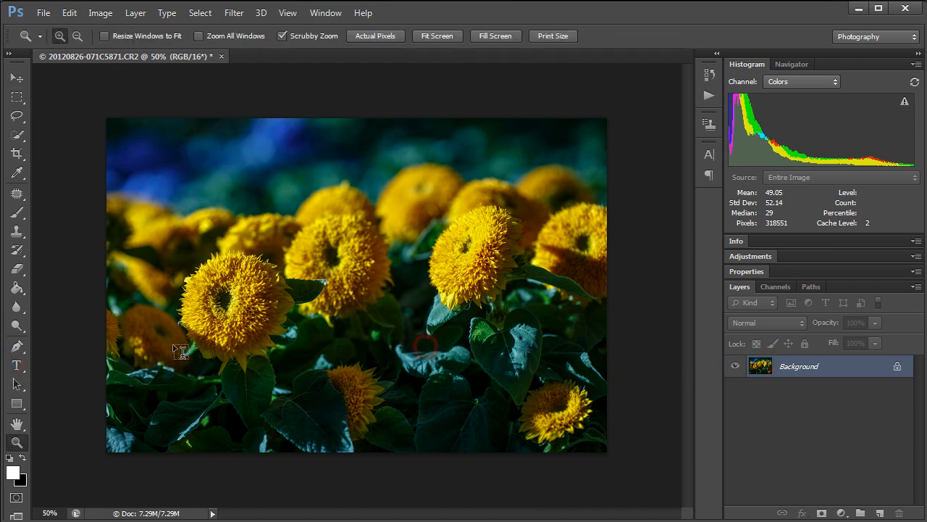
pyautogui.moveTo(181, 352); pyautogui.dragTo(233, 346)
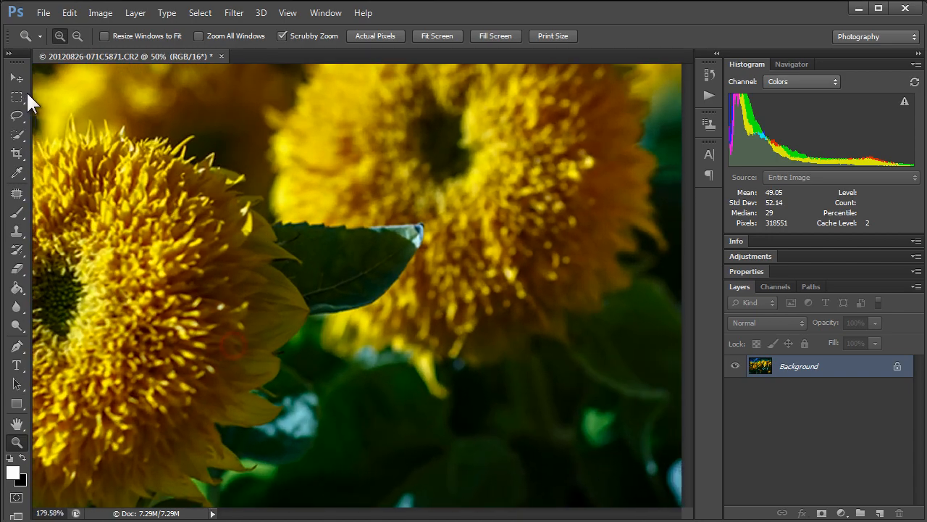
pyautogui.click(16, 79)
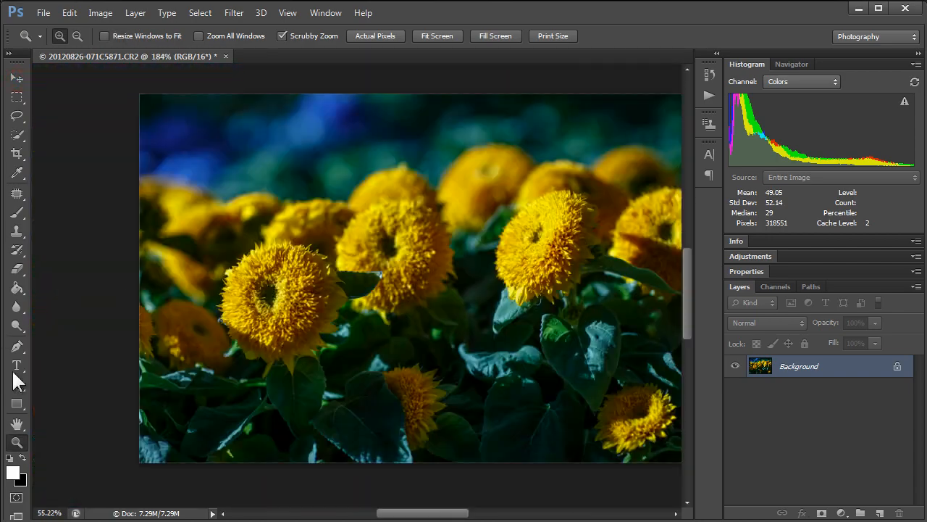
pyautogui.click(17, 365)
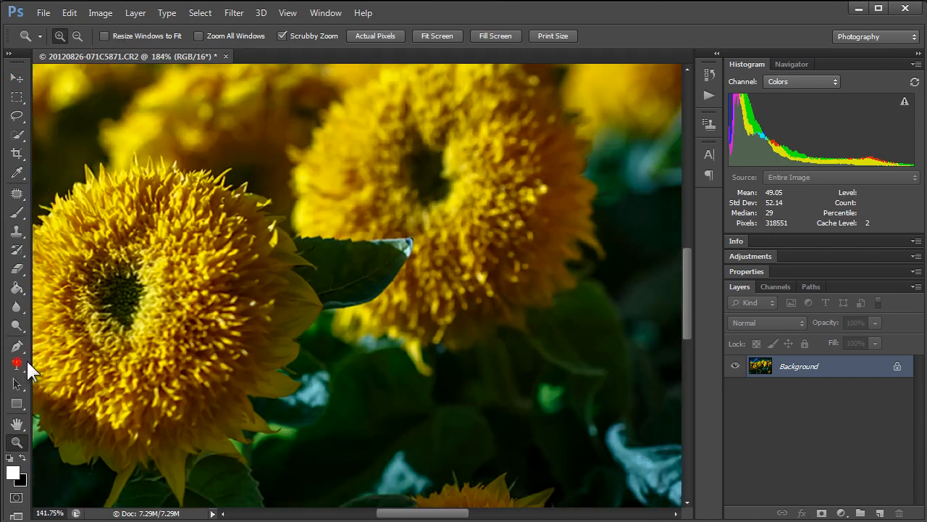
pyautogui.click(334, 344)
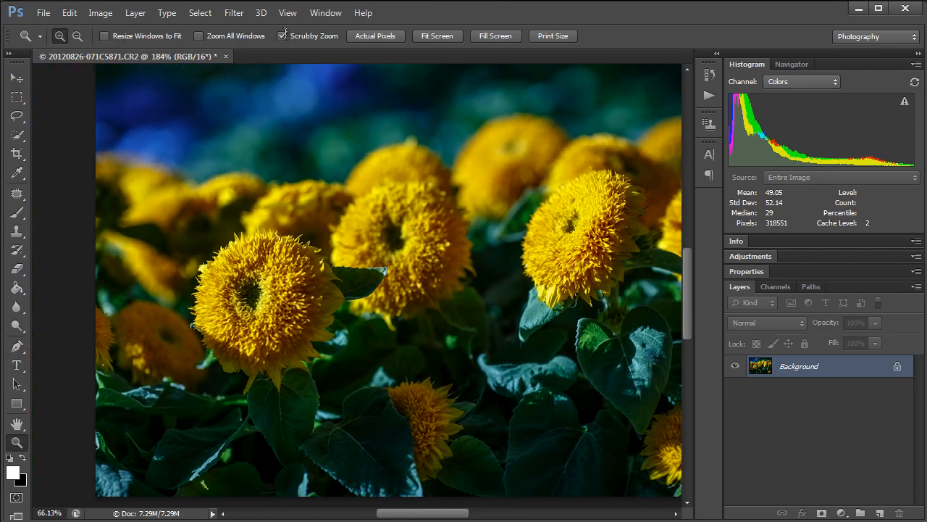
pyautogui.press('v')
pyautogui.click(302, 37)
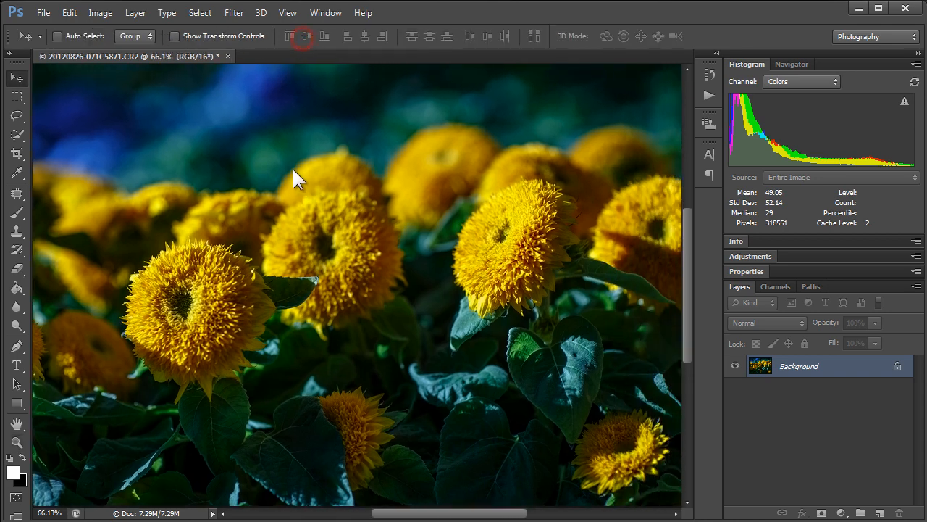
pyautogui.press('z')
pyautogui.click(15, 74)
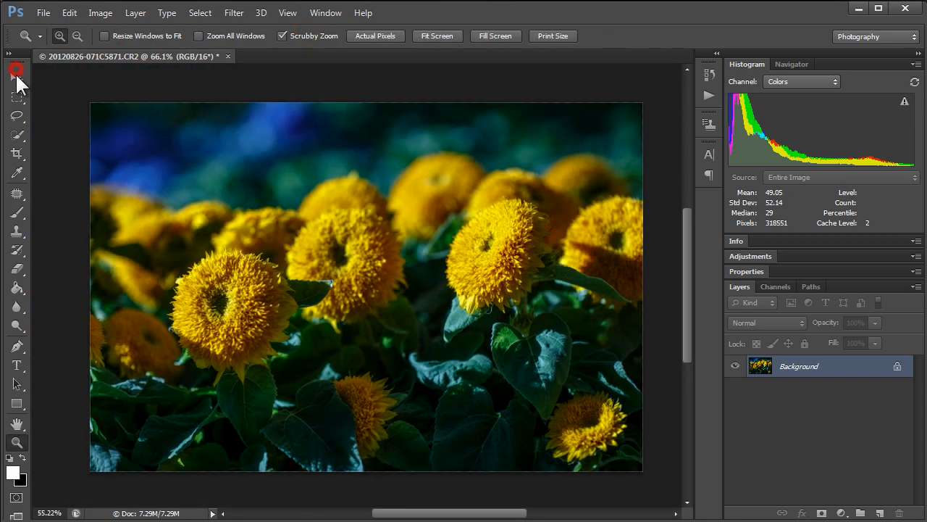
# Step: Draw a white filled rectangle shape about 1156 by 373 px across the upper part of the photo
pyautogui.press('v')
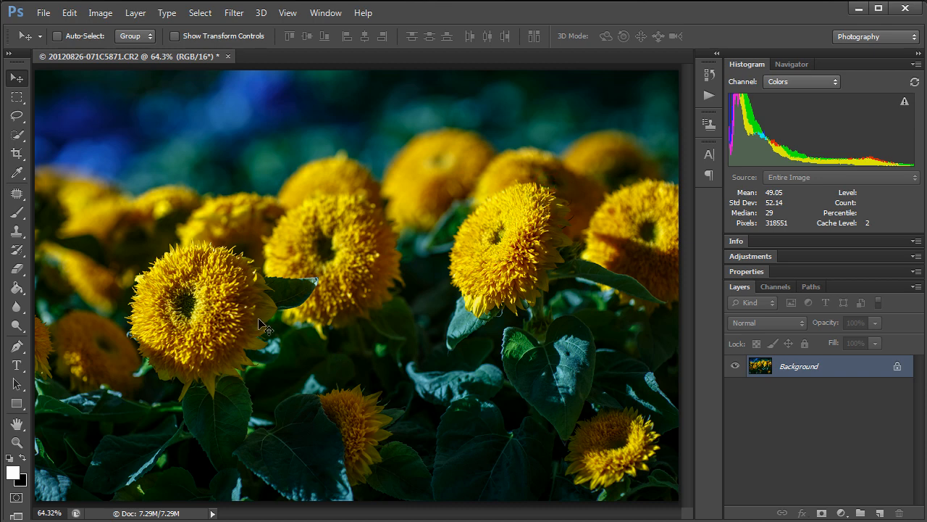
pyautogui.press('u')
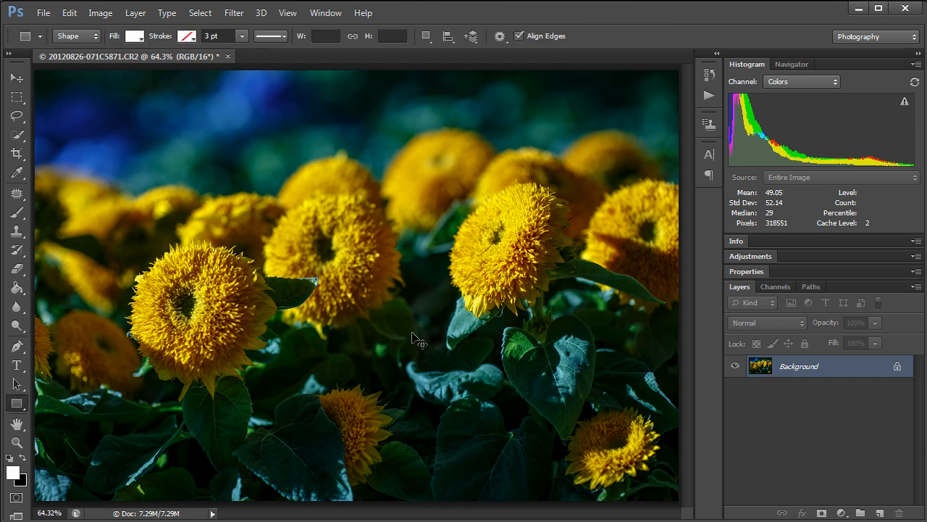
pyautogui.moveTo(80, 109); pyautogui.dragTo(618, 283)
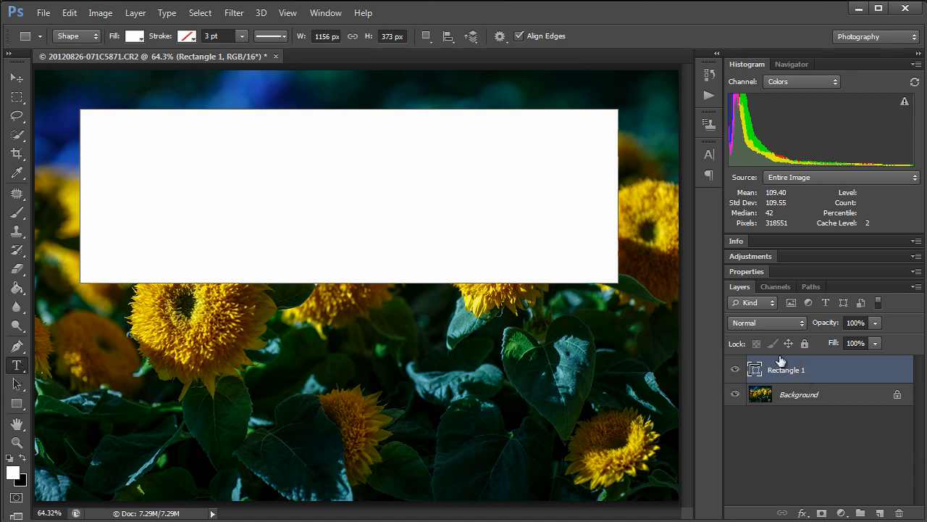
# Step: Add the white text "FLOWERS" in GothamUltra at 195 pt below the rectangle and shift it slightly down and left
pyautogui.press('t')
pyautogui.click(146, 360)
pyautogui.write('F')
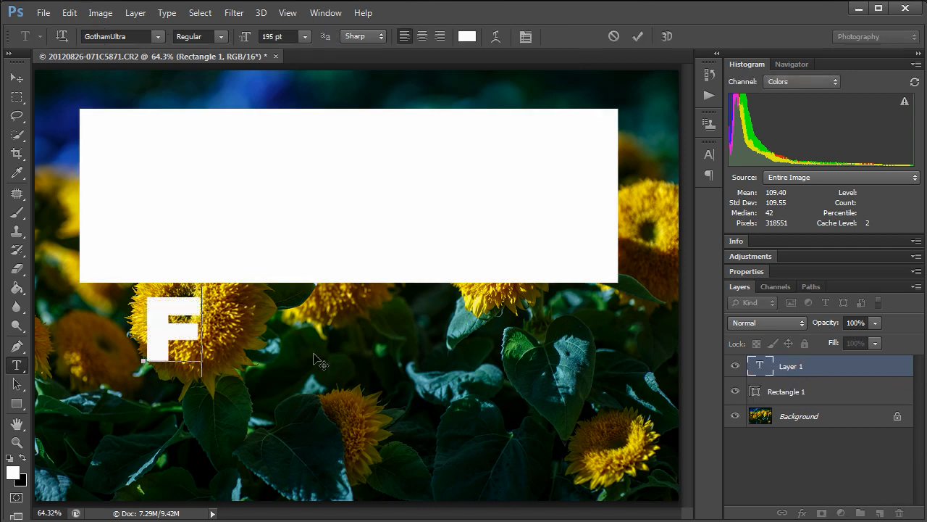
pyautogui.write('LOWERS')
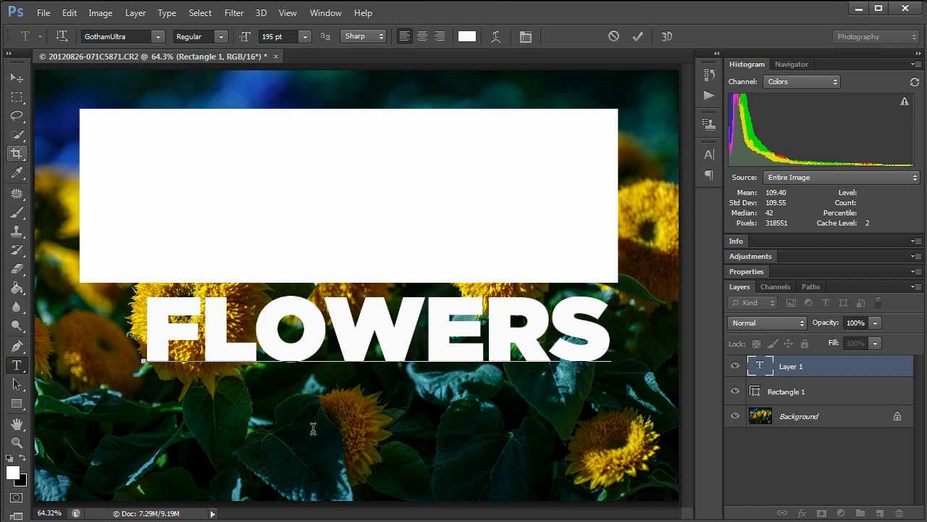
pyautogui.click(17, 77)
pyautogui.moveTo(361, 326); pyautogui.dragTo(334, 342)
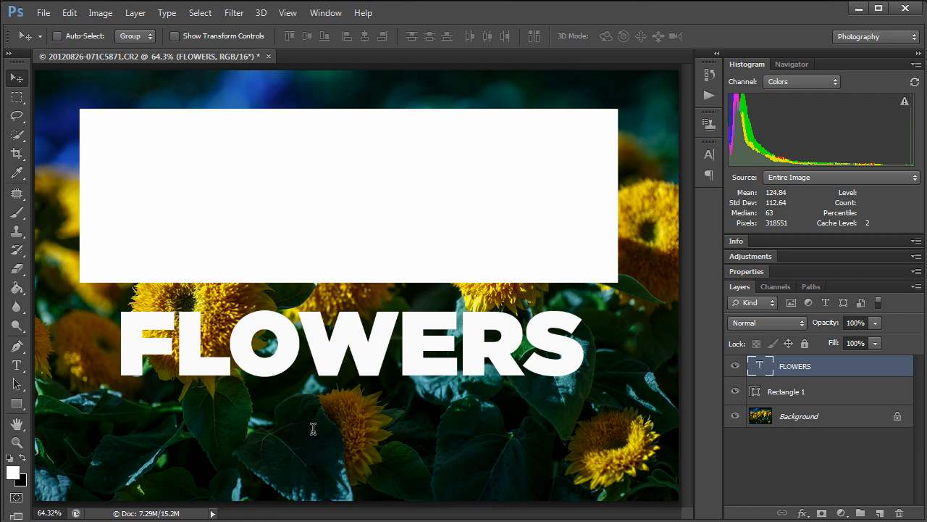
# Step: Select all the letters of the FLOWERS text and set their font size to 48 pt
pyautogui.press('t')
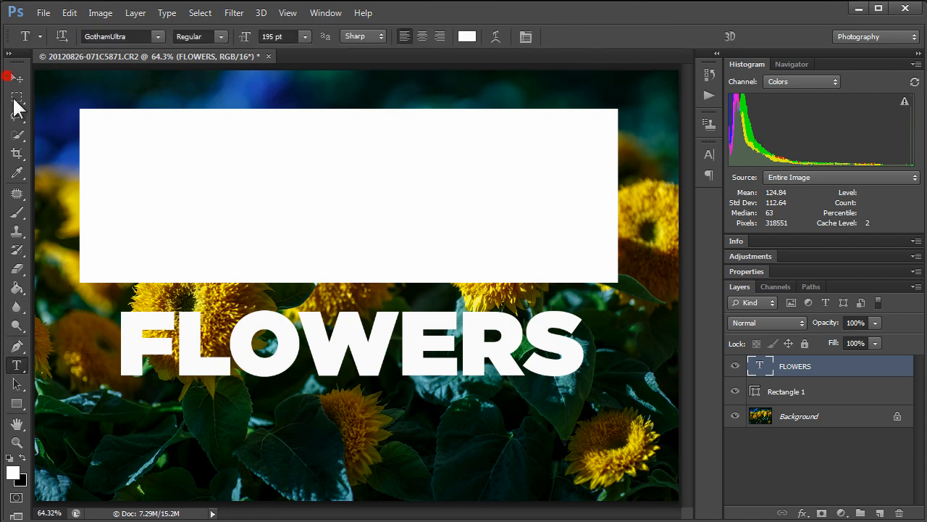
pyautogui.click(441, 398)
pyautogui.hotkey('shift', 'Left')
pyautogui.hotkey('shift', 'Left')
pyautogui.hotkey('shift', 'Left')
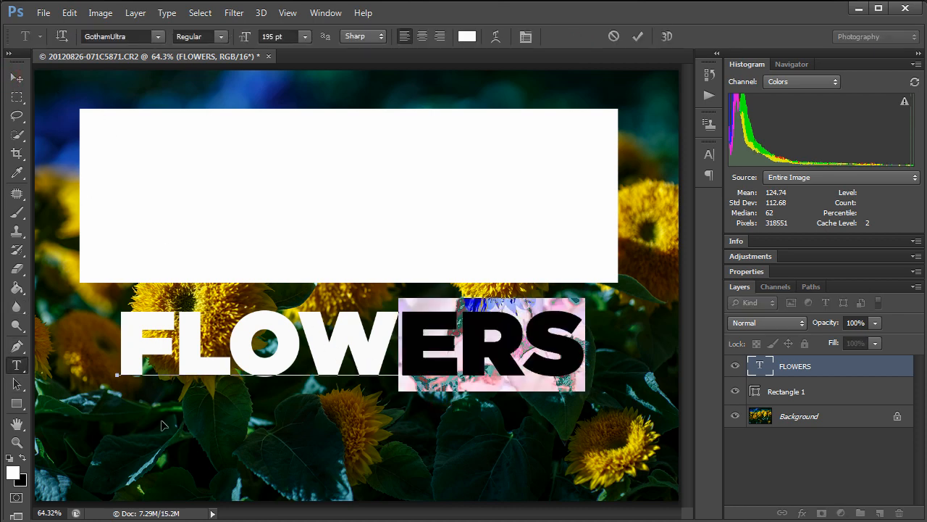
pyautogui.hotkey('shift', 'Left')
pyautogui.hotkey('shift', 'Left')
pyautogui.hotkey('shift', 'Left')
pyautogui.hotkey('shift', 'Left')
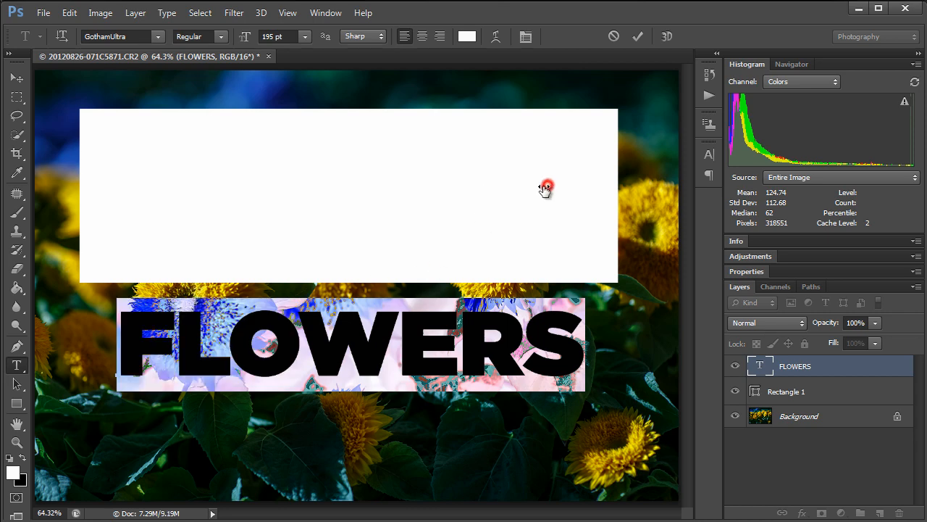
pyautogui.click(294, 443)
pyautogui.click(665, 145)
pyautogui.click(305, 36)
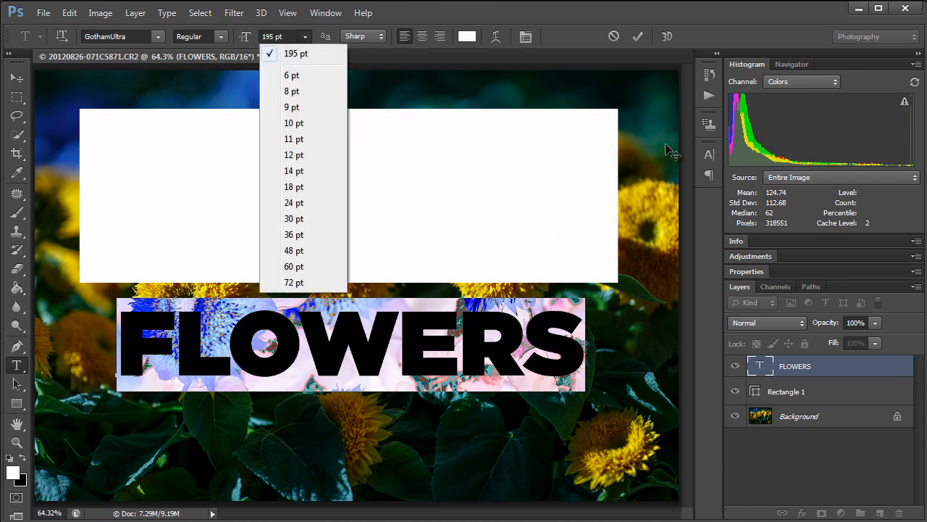
pyautogui.click(293, 250)
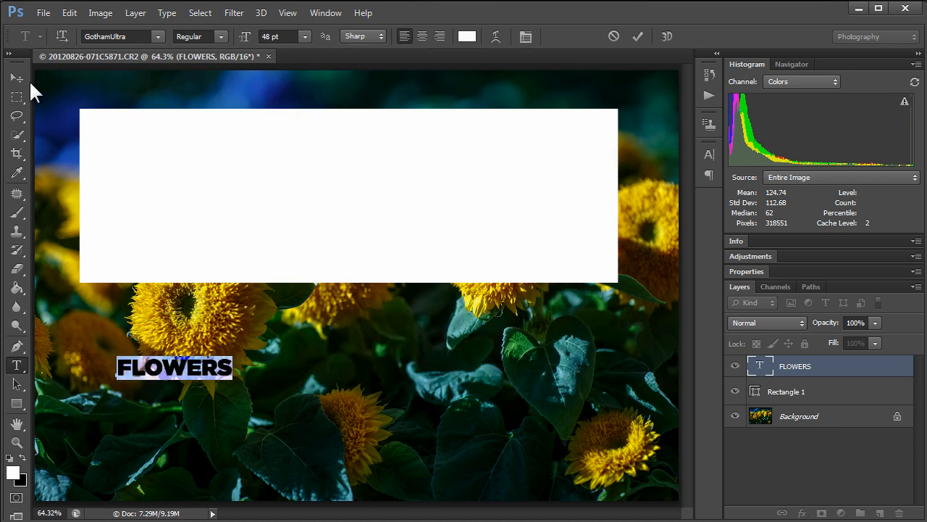
# Step: Raise the FLOWERS font size in single-point increments to 53 pt and lower it by ten points to 43 pt
pyautogui.click(358, 202)
pyautogui.click(372, 349)
pyautogui.click(795, 388)
pyautogui.press('Tab')
pyautogui.press('Up')
pyautogui.press('Up')
pyautogui.press('Up')
pyautogui.press('Up')
pyautogui.press('Up')
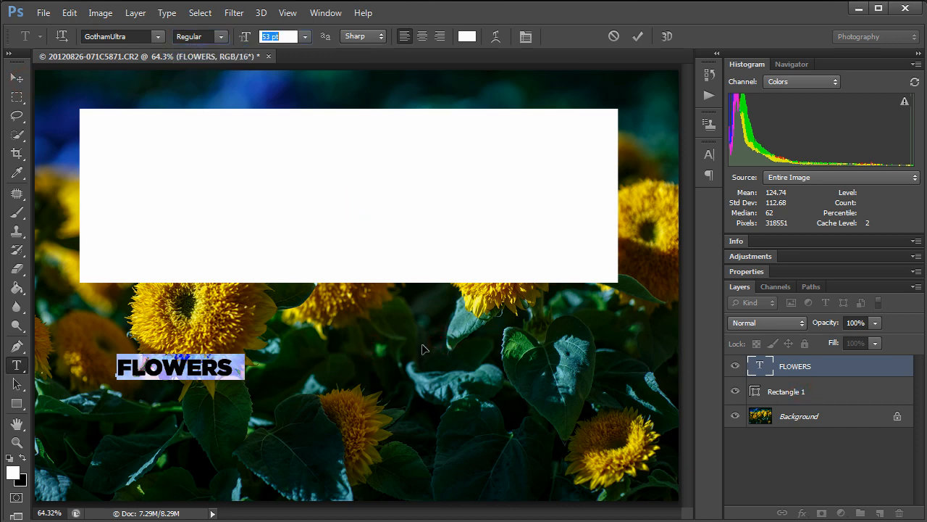
pyautogui.hotkey('shift', 'Down')
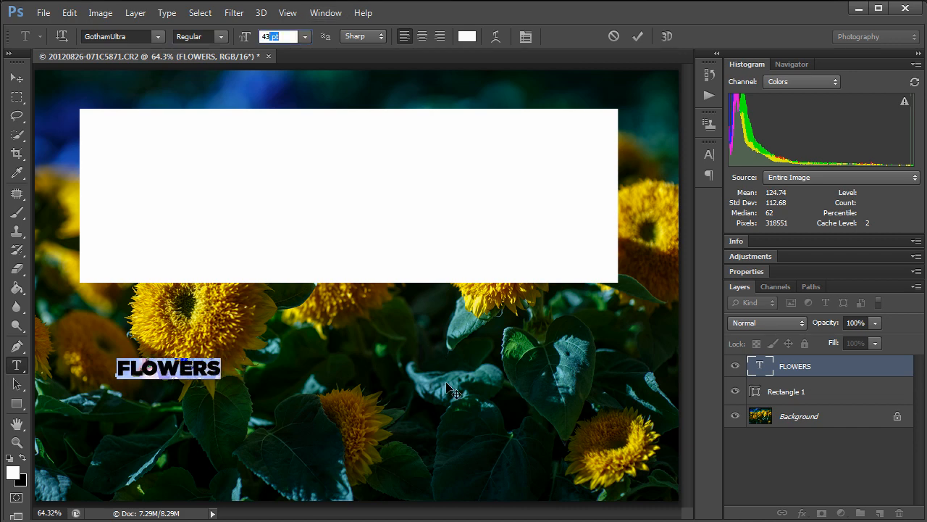
# Step: Set the FLOWERS font size to 100 pt and gradually enlarge it to 128 pt
pyautogui.write('100')
pyautogui.press('Return')
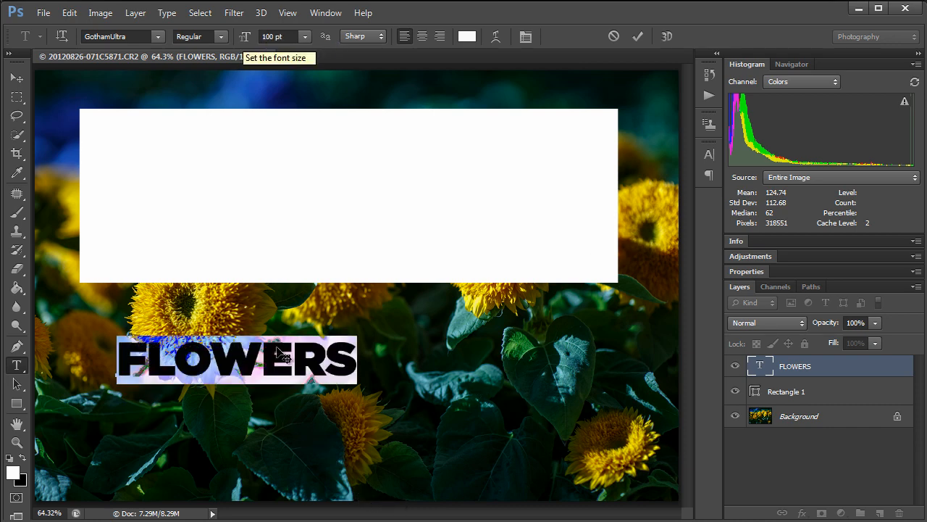
pyautogui.scroll(20, 795, 416)
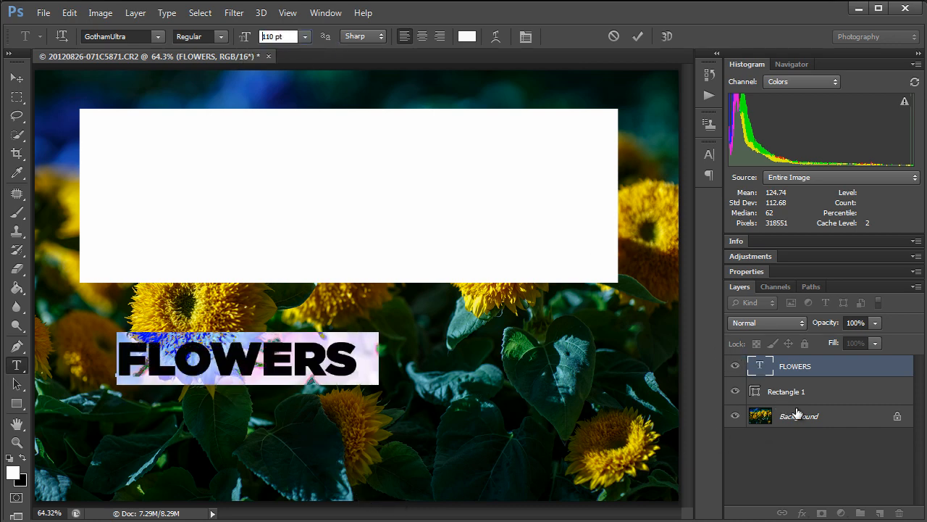
pyautogui.click(790, 443)
pyautogui.scroll(20, 790, 444)
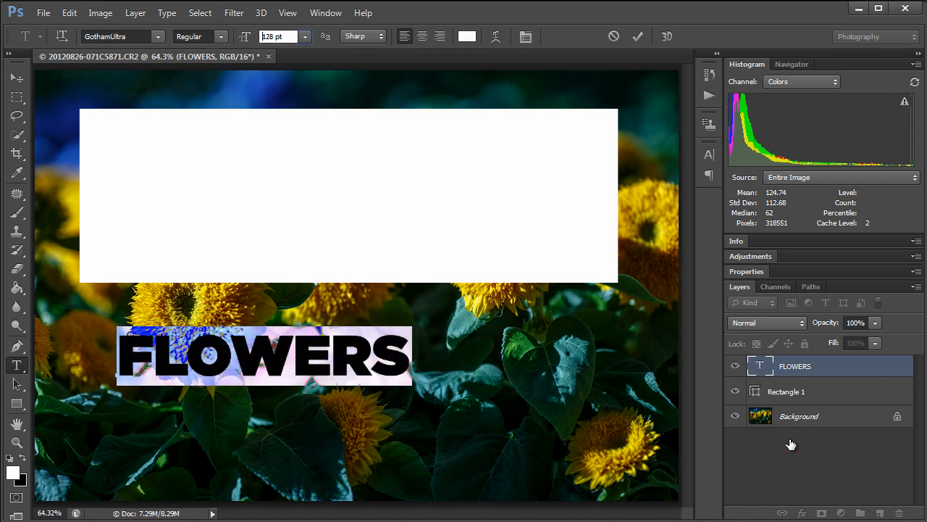
# Step: Enlarge the selected FLOWERS text to 194 pt, commit the text edit and switch to the Move tool
pyautogui.scroll(10, 790, 443)
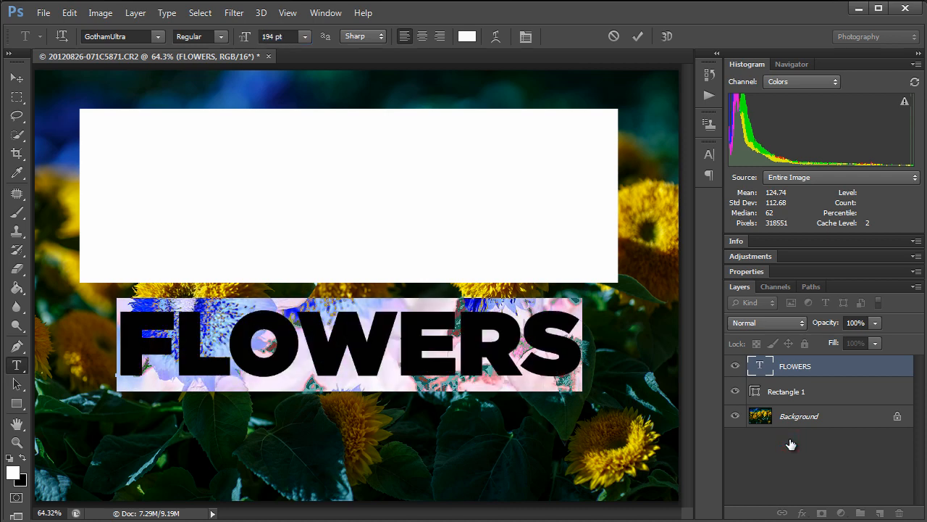
pyautogui.hotkey('ctrl', 'Return')
pyautogui.press('v')
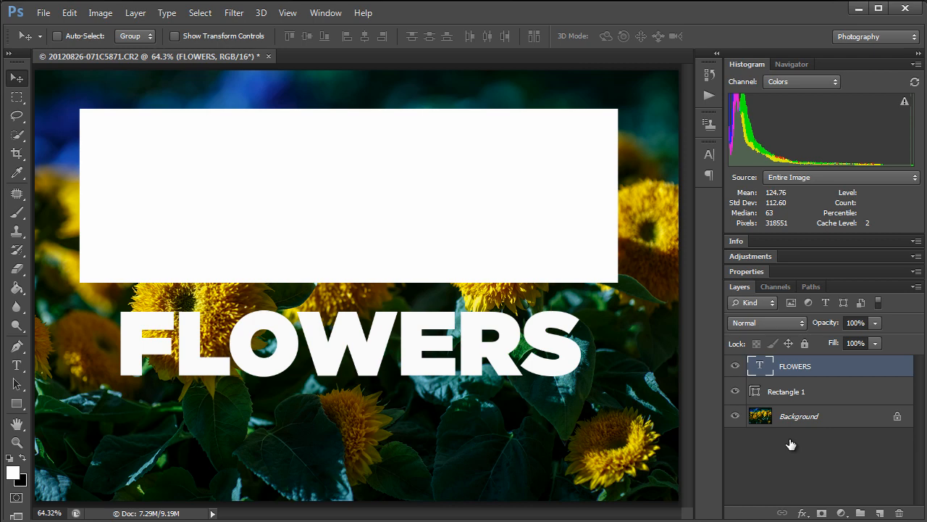
pyautogui.hotkey('alt', 'w')
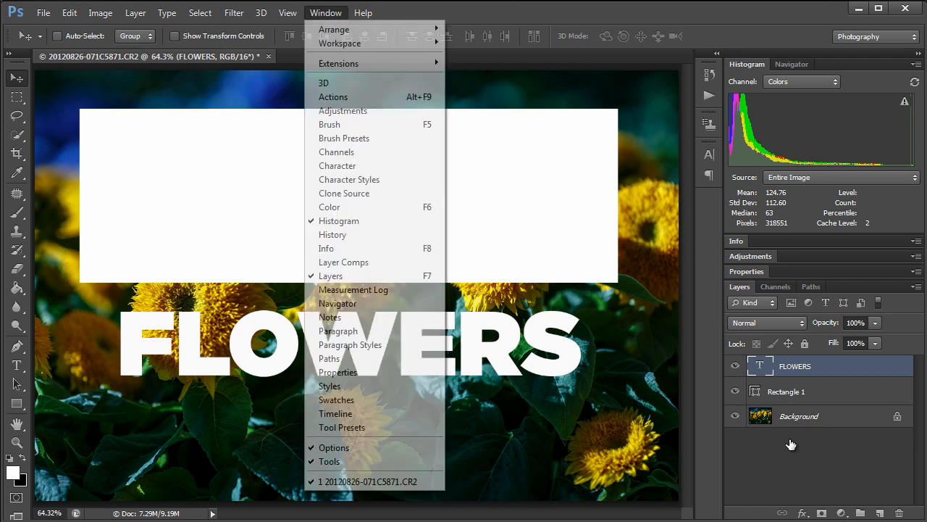
pyautogui.press('c')
pyautogui.press('c')
pyautogui.press('Return')
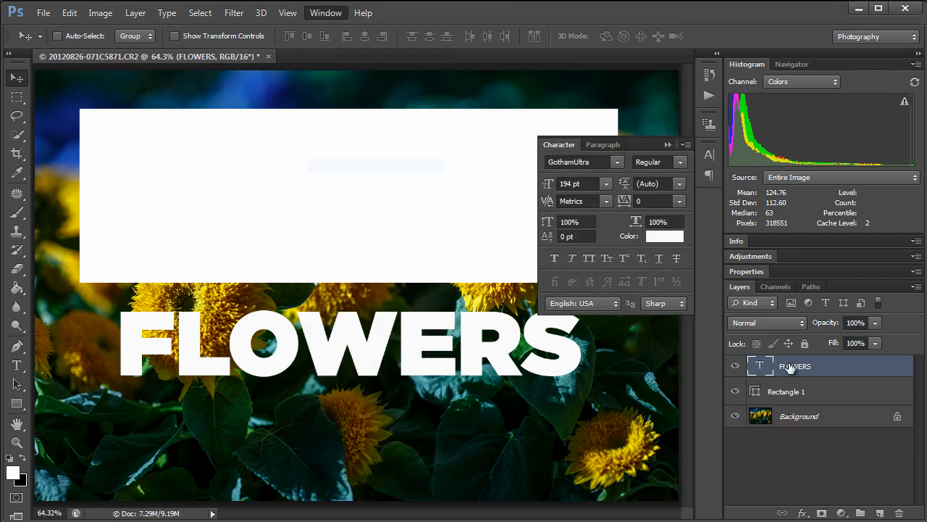
pyautogui.click(668, 144)
pyautogui.click(735, 366)
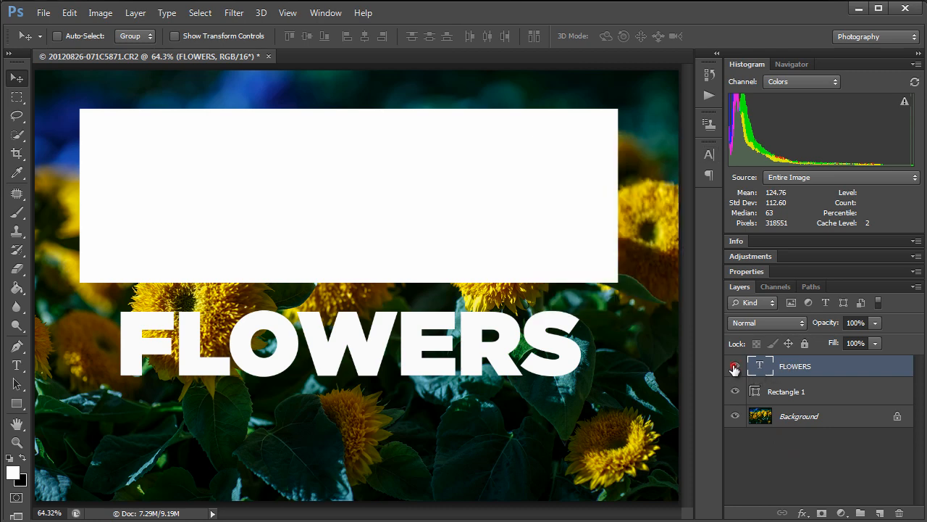
pyautogui.click(735, 367)
pyautogui.click(738, 456)
# Step: Open the Character settings and adjust the FLOWERS font size, trying 216 pt and 226 pt and ending at 213 pt
pyautogui.hotkey('alt', 'w')
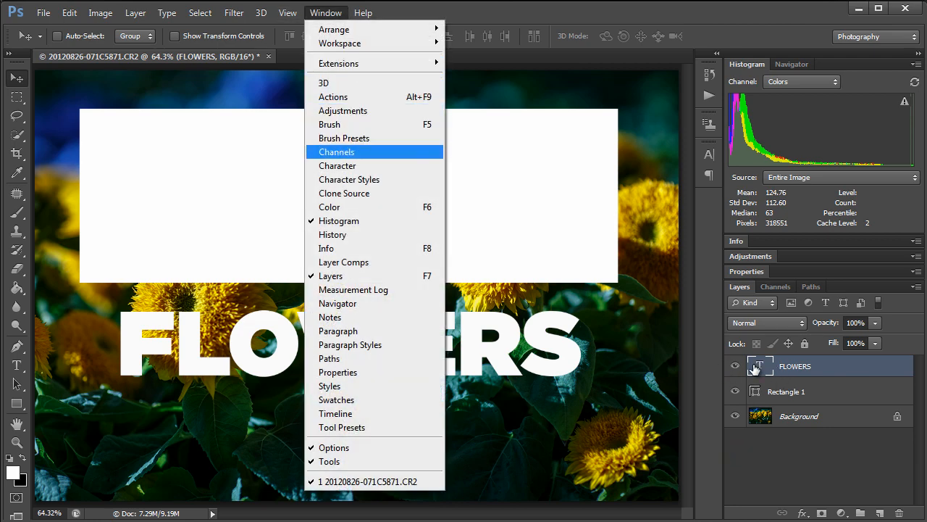
pyautogui.press('Return')
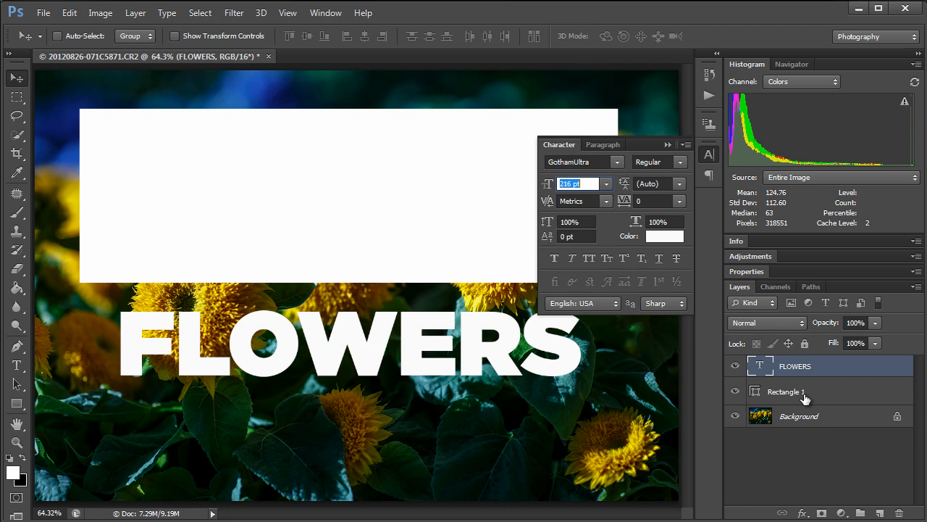
pyautogui.click(803, 435)
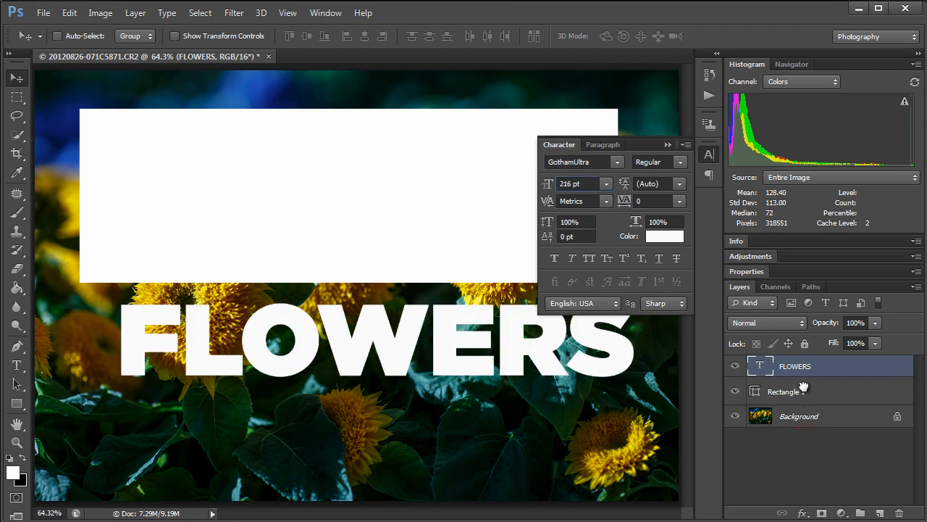
pyautogui.moveTo(804, 391); pyautogui.dragTo(805, 392)
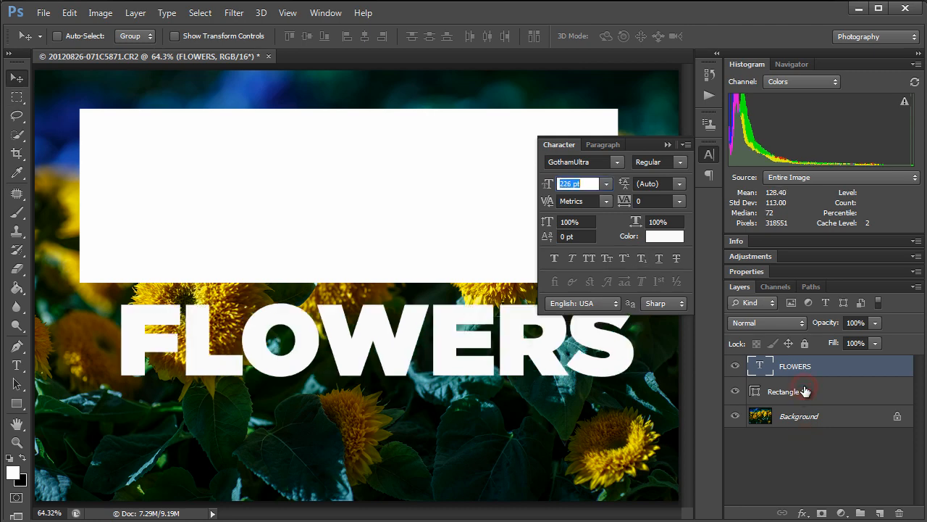
pyautogui.write('205')
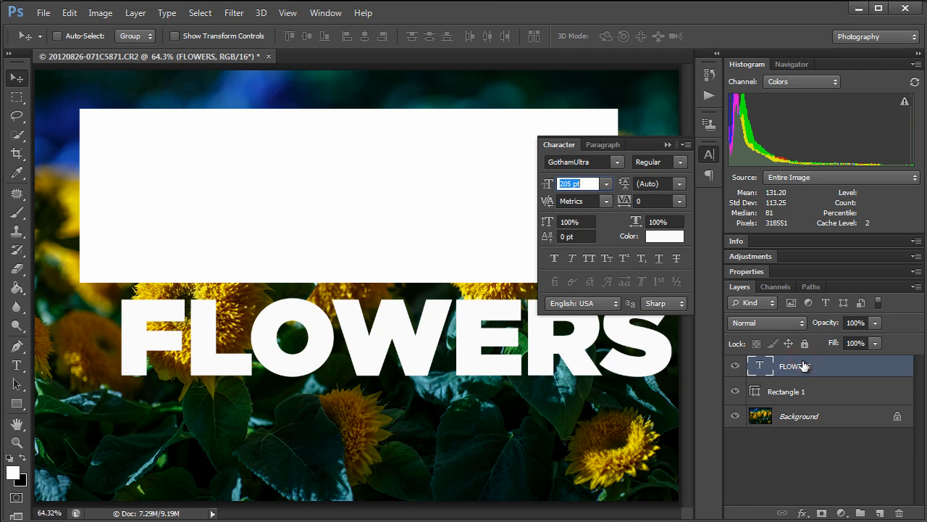
pyautogui.press('Return')
pyautogui.moveTo(804, 362); pyautogui.dragTo(803, 362)
# Step: Set the vertical scale of the FLOWERS text to 103%
pyautogui.press('Tab')
pyautogui.press('Tab')
pyautogui.press('Tab')
pyautogui.press('Tab')
pyautogui.hotkey('shift', 'Up')
pyautogui.hotkey('shift', 'Up')
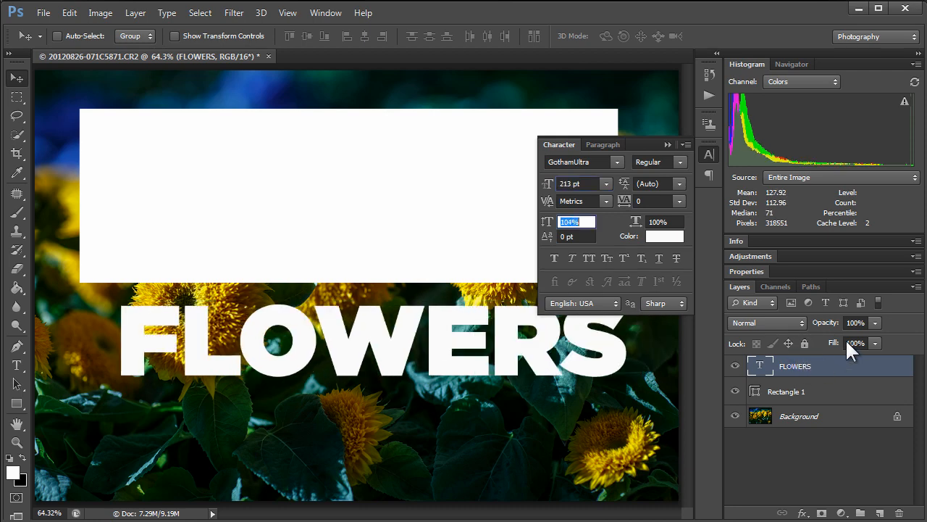
pyautogui.write('103')
pyautogui.hotkey('shift', 'Tab')
pyautogui.hotkey('shift', 'Tab')
pyautogui.hotkey('shift', 'Tab')
pyautogui.hotkey('shift', 'Tab')
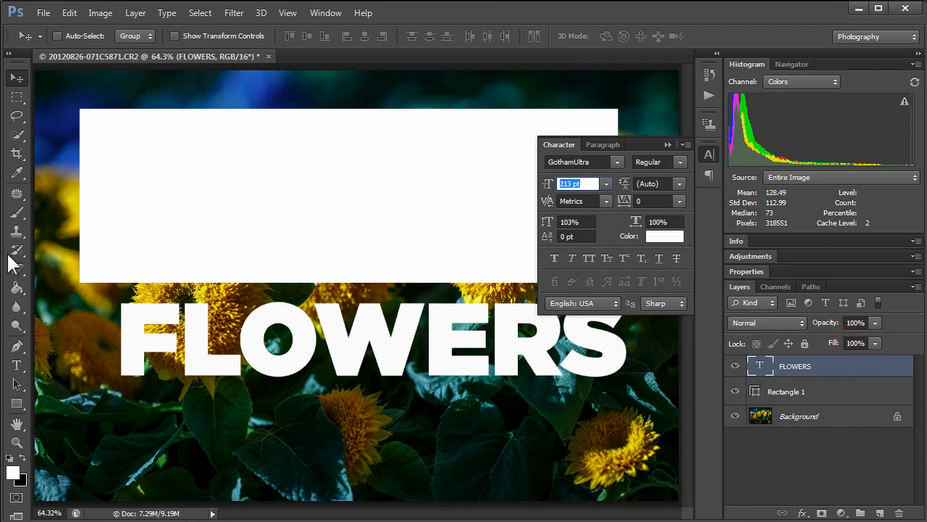
# Step: Try tightening the tracking of the FLOWERS text to -1000 and to -440
pyautogui.press('Tab')
pyautogui.press('Tab')
pyautogui.press('Tab')
pyautogui.write('-1000')
pyautogui.hotkey('shift', 'Tab')
pyautogui.hotkey('shift', 'Tab')
pyautogui.hotkey('shift', 'Tab')
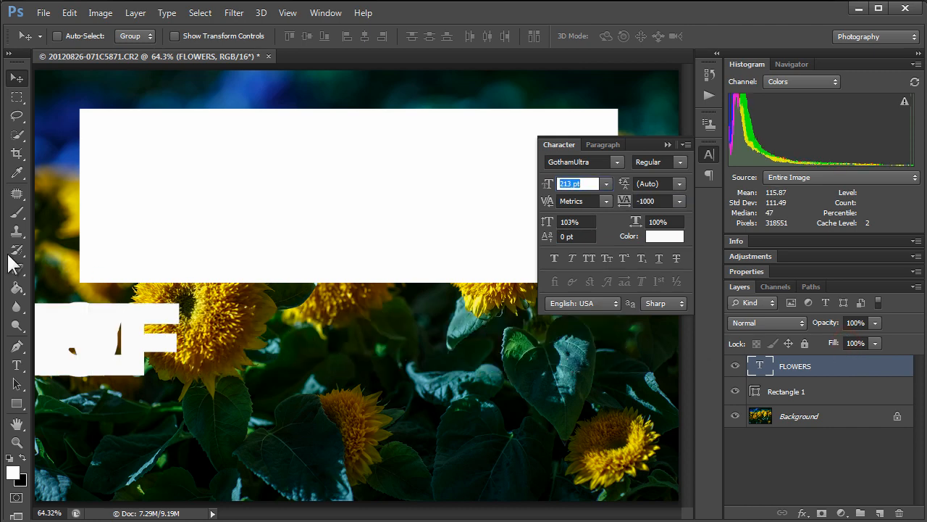
pyautogui.moveTo(625, 201); pyautogui.dragTo(645, 201)
pyautogui.hotkey('shift', 'Tab')
pyautogui.hotkey('shift', 'Tab')
pyautogui.hotkey('shift', 'Tab')
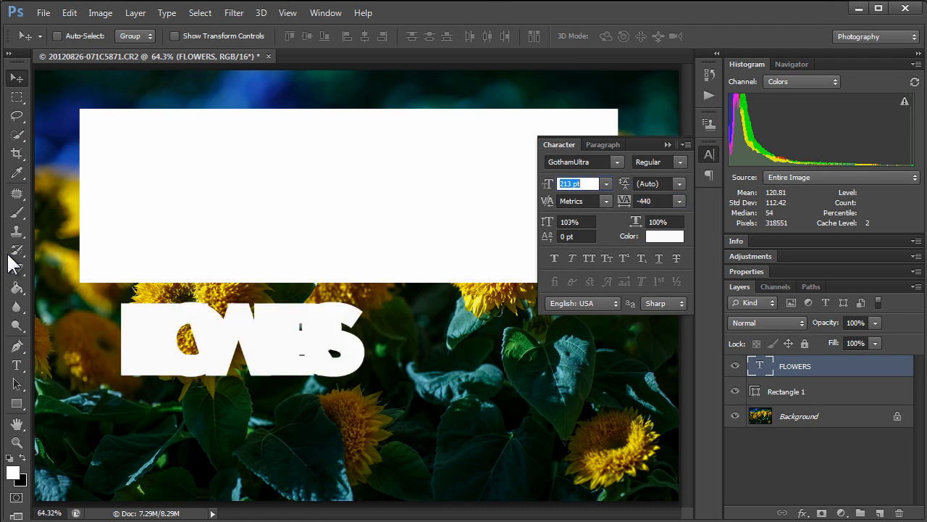
# Step: Set the FLOWERS tracking to 100, shift the text to start at the rectangle's left edge, and collapse the Character settings
pyautogui.press('Tab')
pyautogui.press('Tab')
pyautogui.press('Tab')
pyautogui.click(795, 392)
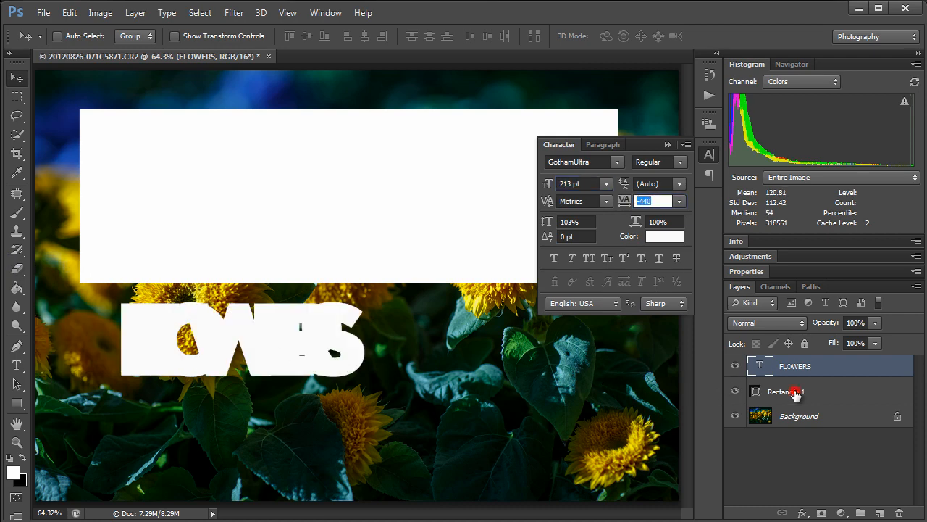
pyautogui.write('100')
pyautogui.press('Return')
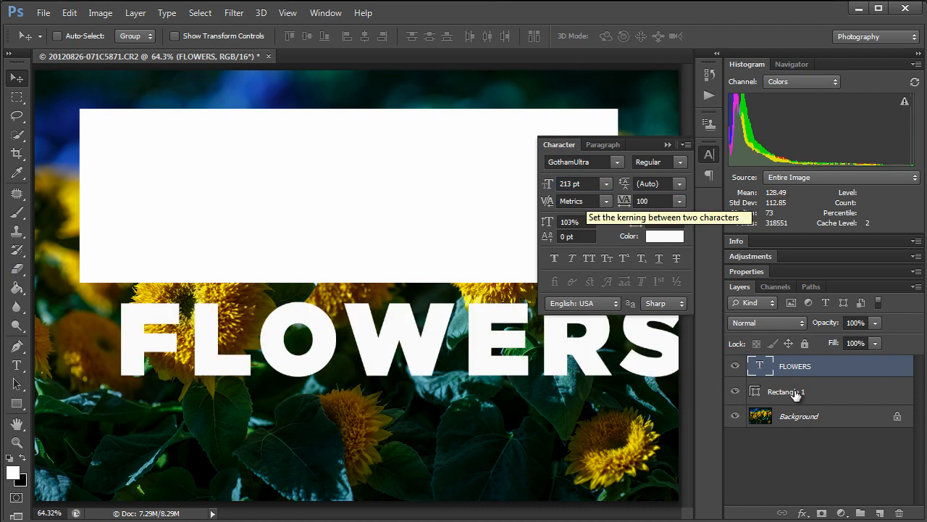
pyautogui.moveTo(428, 336); pyautogui.dragTo(385, 337)
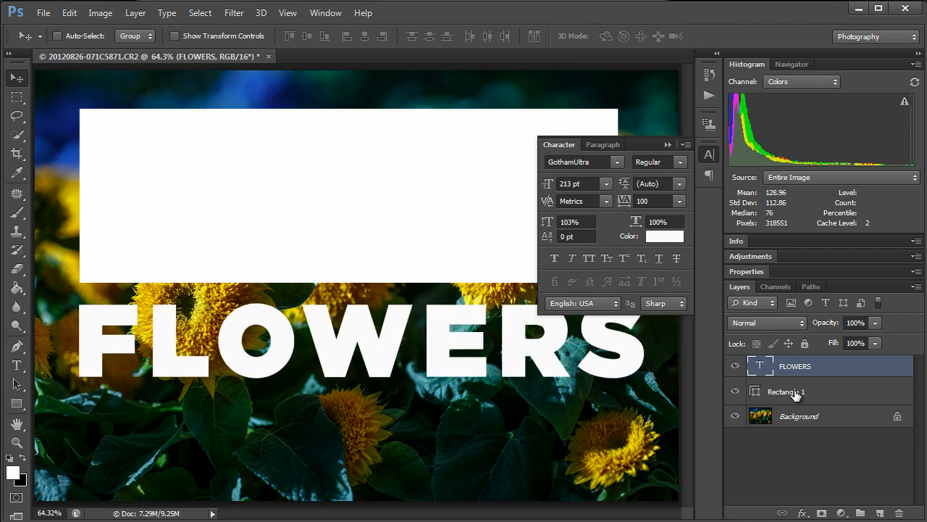
pyautogui.click(667, 144)
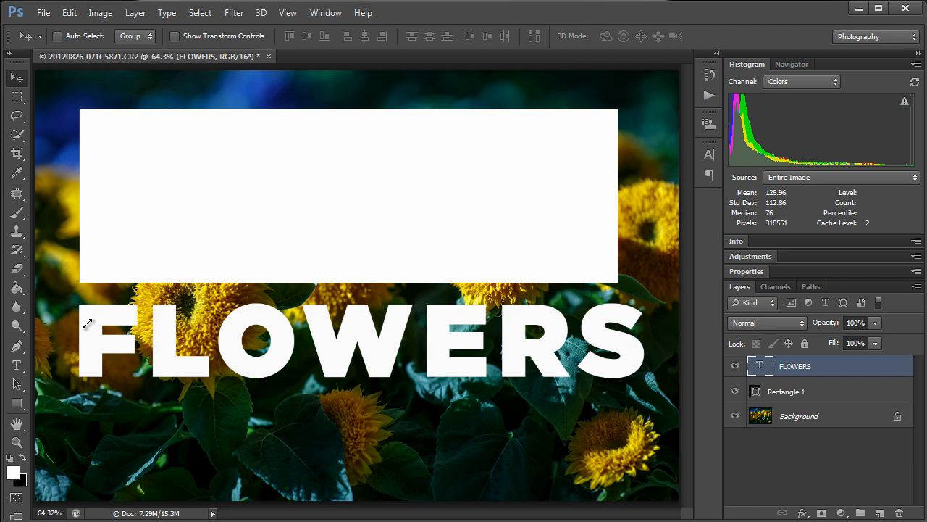
# Step: Free-transform the FLOWERS text to about 92% width and 99% height so it fits the rectangle's width
pyautogui.hotkey('ctrl', 't')
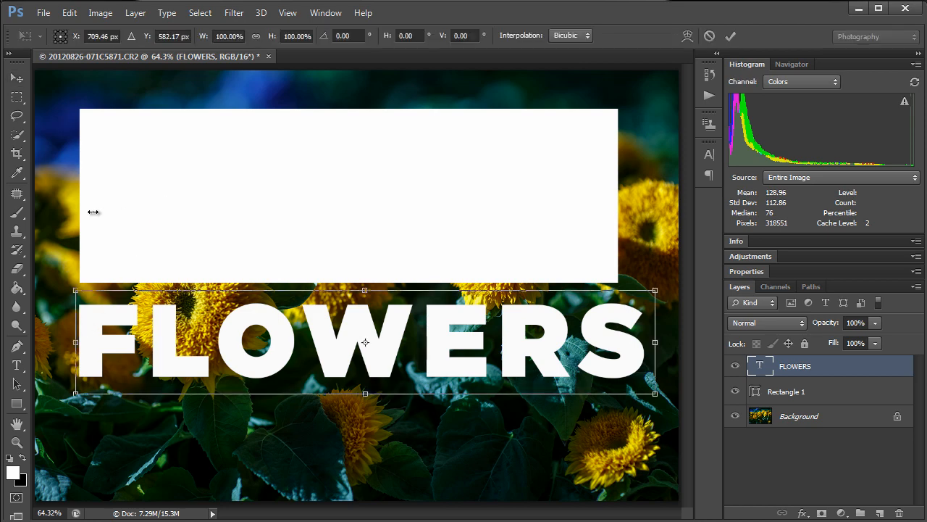
pyautogui.moveTo(584, 207); pyautogui.dragTo(408, 214)
pyautogui.moveTo(481, 357); pyautogui.dragTo(620, 358)
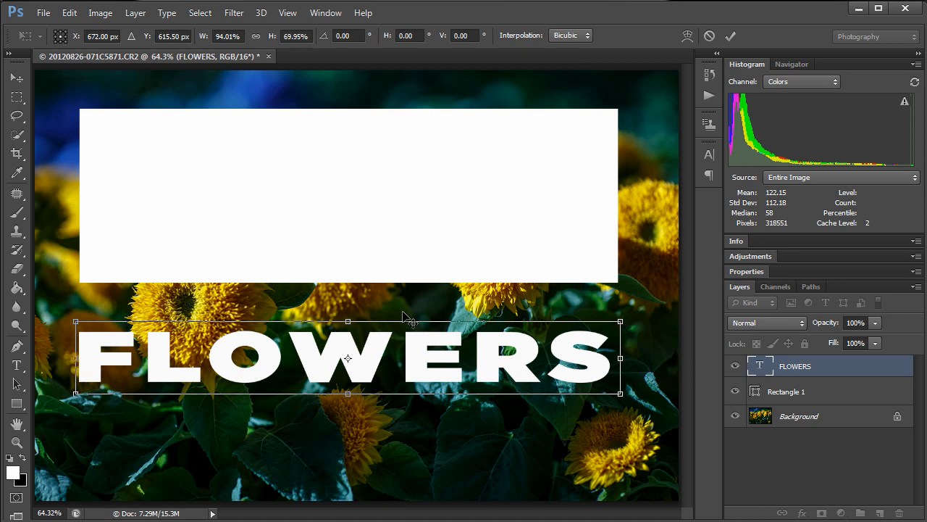
pyautogui.moveTo(348, 321); pyautogui.dragTo(358, 289)
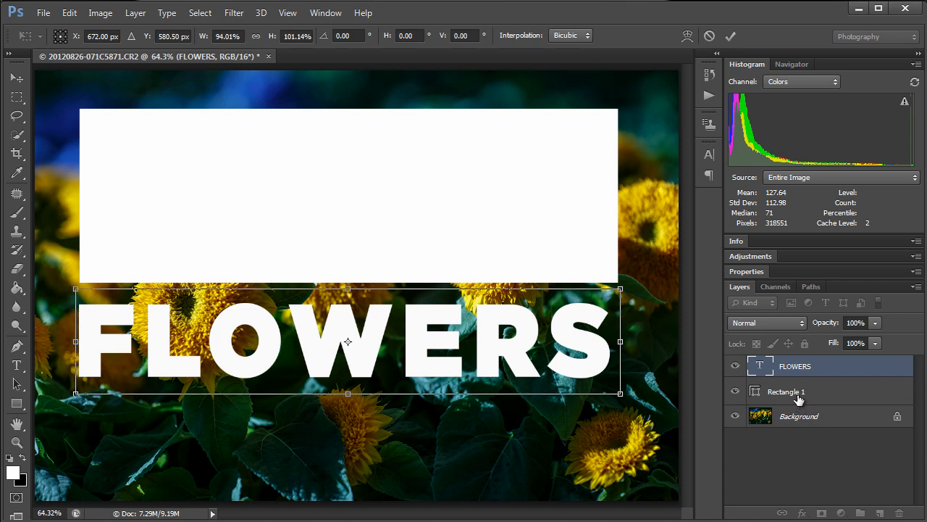
pyautogui.moveTo(75, 288); pyautogui.dragTo(86, 291)
# Step: Nudge the scaled FLOWERS text left and slightly down beneath the rectangle, and apply the transform
pyautogui.press('Left')
pyautogui.press('Left')
pyautogui.press('Left')
pyautogui.press('Left')
pyautogui.press('Left')
pyautogui.press('Left')
pyautogui.press('Left')
pyautogui.press('Left')
pyautogui.press('Left')
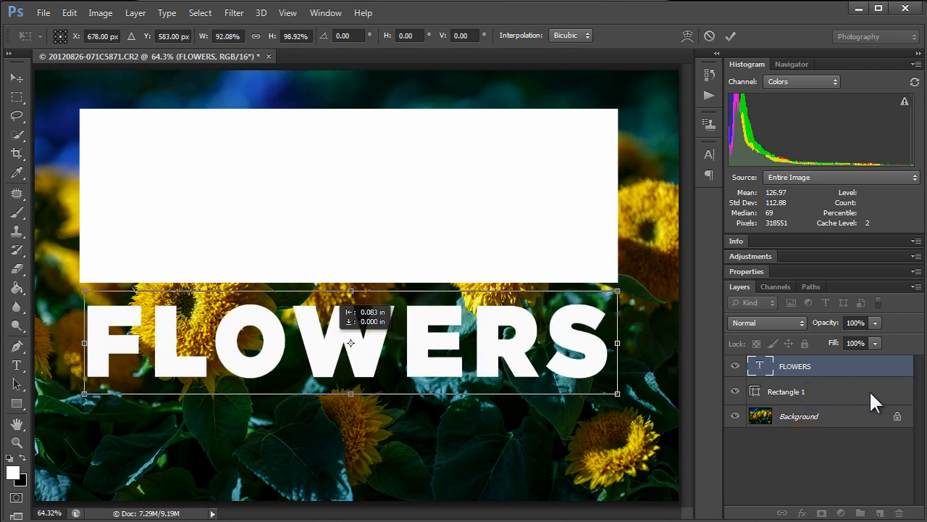
pyautogui.press('Down')
pyautogui.press('Down')
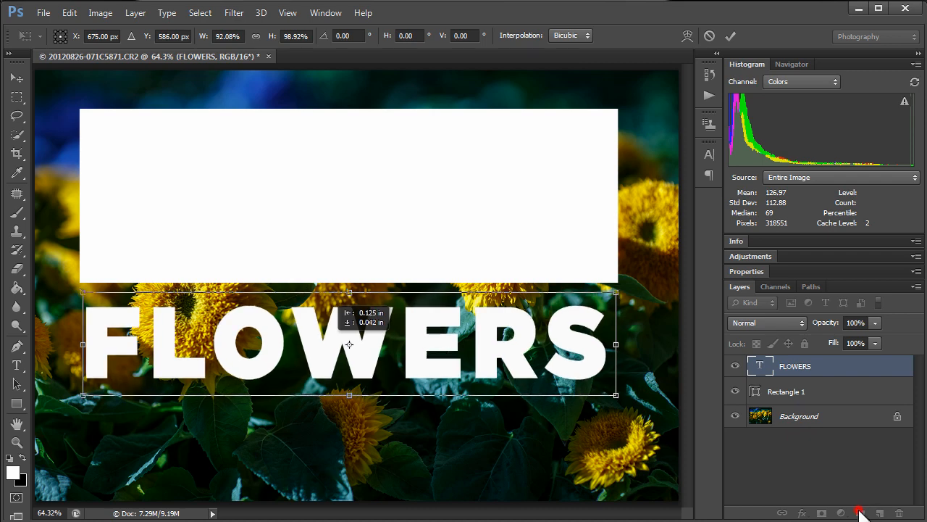
pyautogui.press('Left')
pyautogui.press('Left')
pyautogui.press('Return')
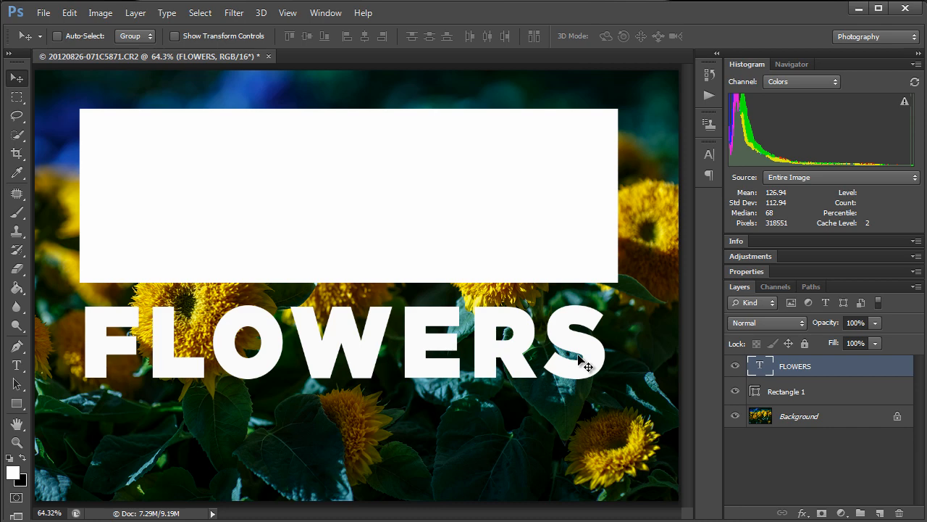
pyautogui.press('space')
pyautogui.hotkey('ctrl', 'space')
pyautogui.hotkey('ctrl', 'space')
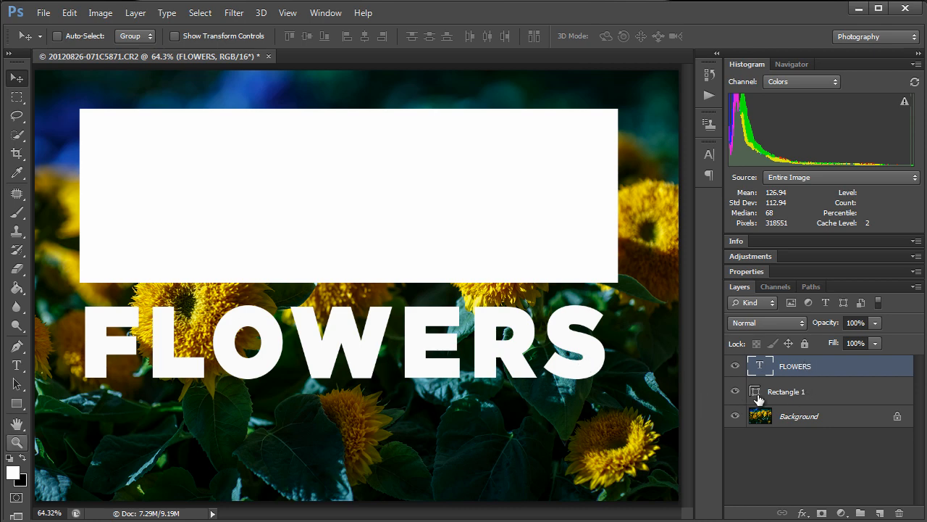
# Step: Draw a white ellipse about 124 × 120 px with the Ellipse Tool below the letter L of FLOWERS
pyautogui.press('u')
pyautogui.click(17, 404)
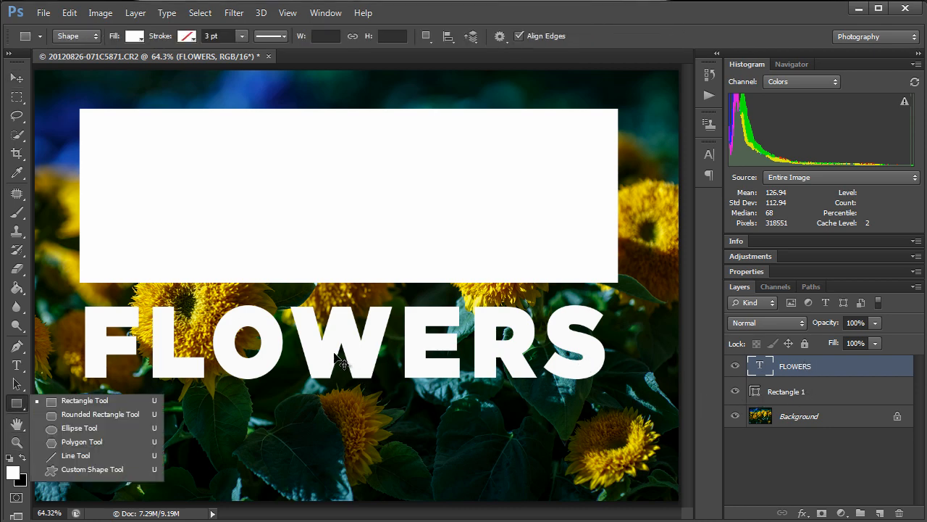
pyautogui.click(80, 428)
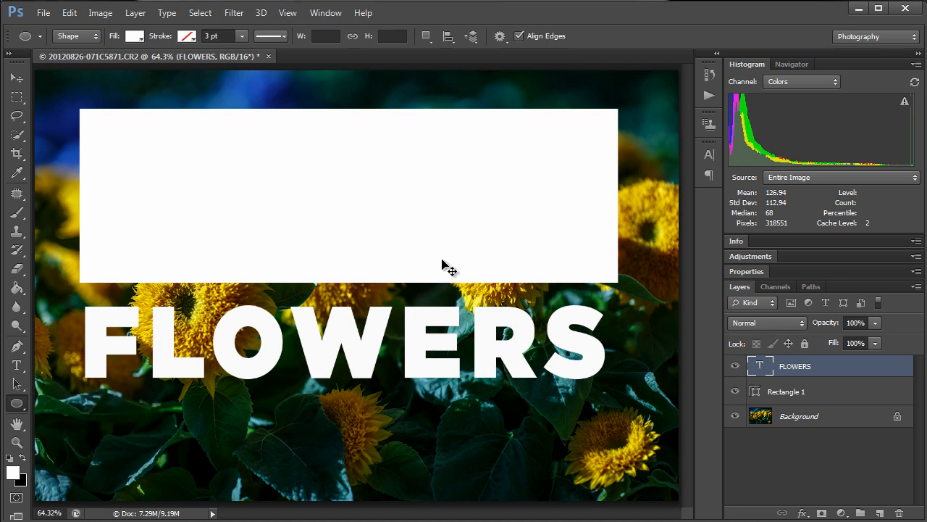
pyautogui.moveTo(138, 425); pyautogui.dragTo(195, 478)
pyautogui.moveTo(283, 435); pyautogui.dragTo(341, 487)
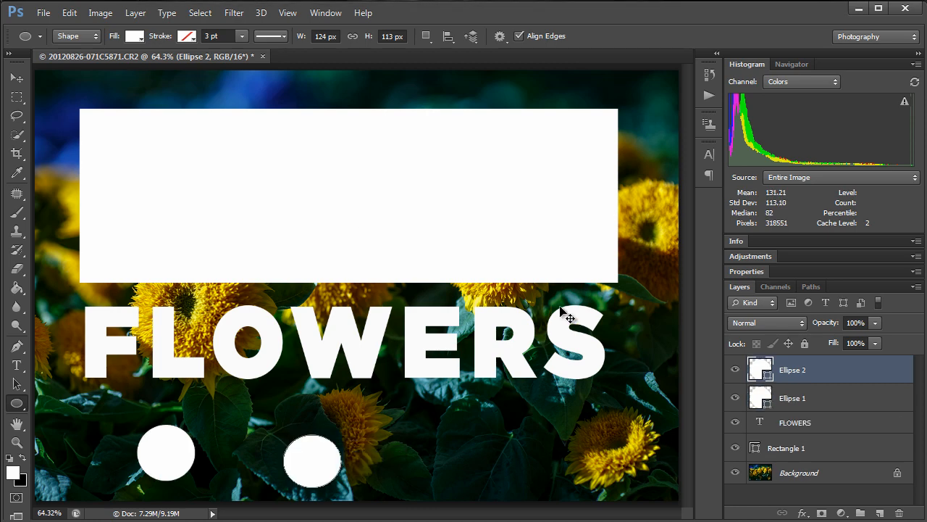
pyautogui.click(830, 370)
pyautogui.press('Delete')
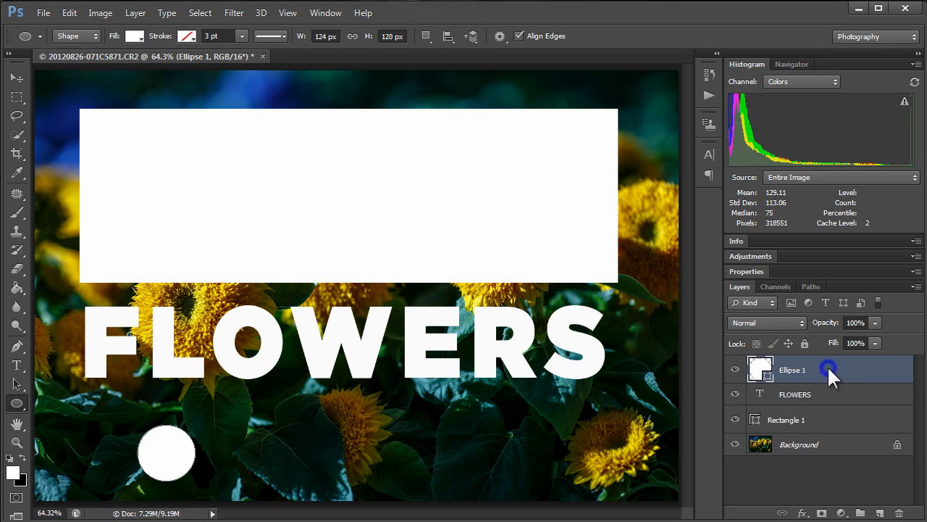
# Step: Duplicate the ellipse layer twice and move the topmost copy right until it sits below the W of FLOWERS
pyautogui.click(796, 394)
pyautogui.click(807, 436)
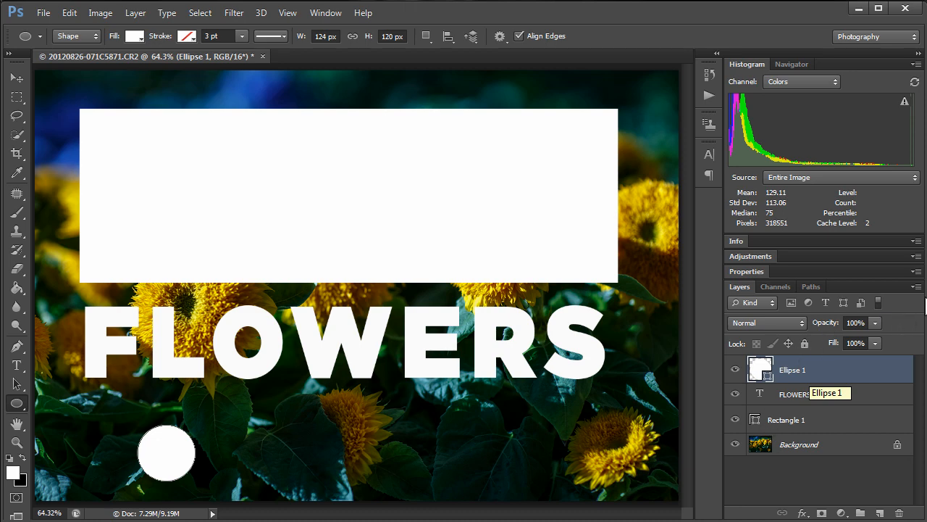
pyautogui.hotkey('ctrl', 'j')
pyautogui.click(914, 286)
pyautogui.hotkey('ctrl', 'j')
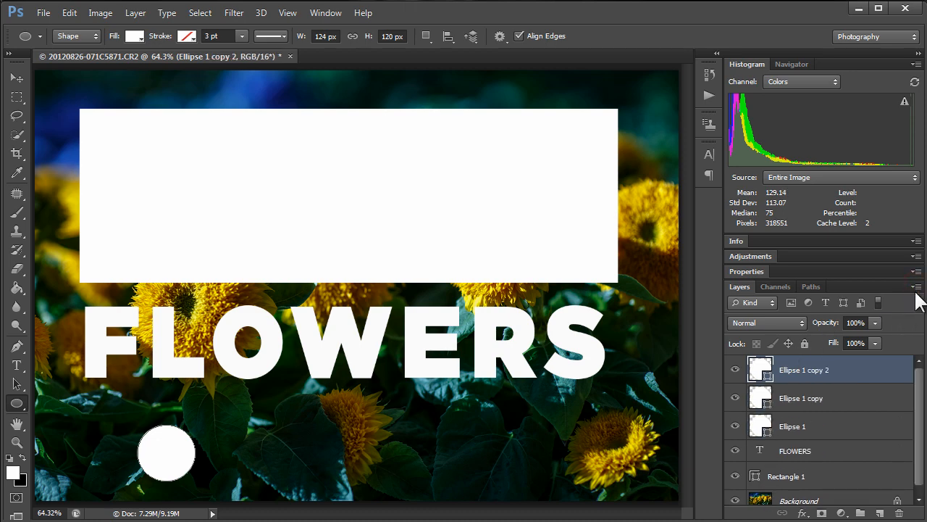
pyautogui.press('v')
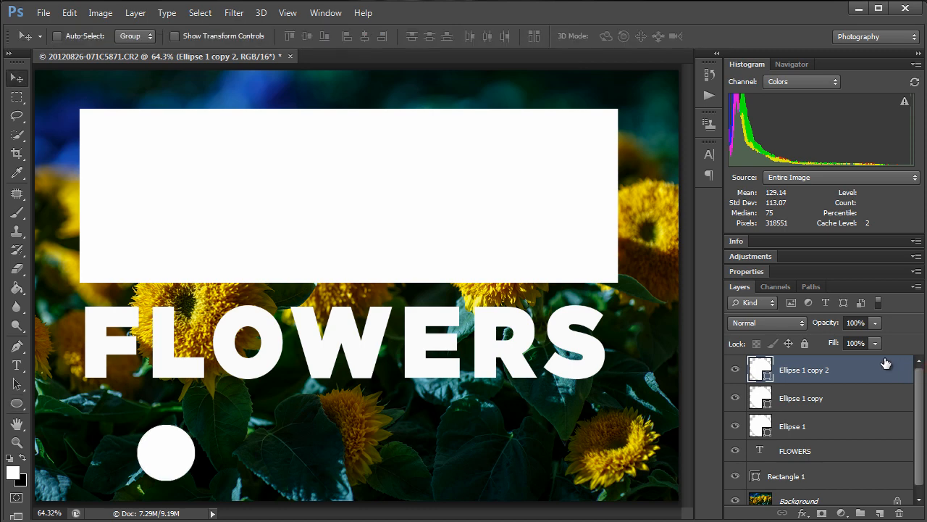
pyautogui.moveTo(324, 245); pyautogui.dragTo(504, 167)
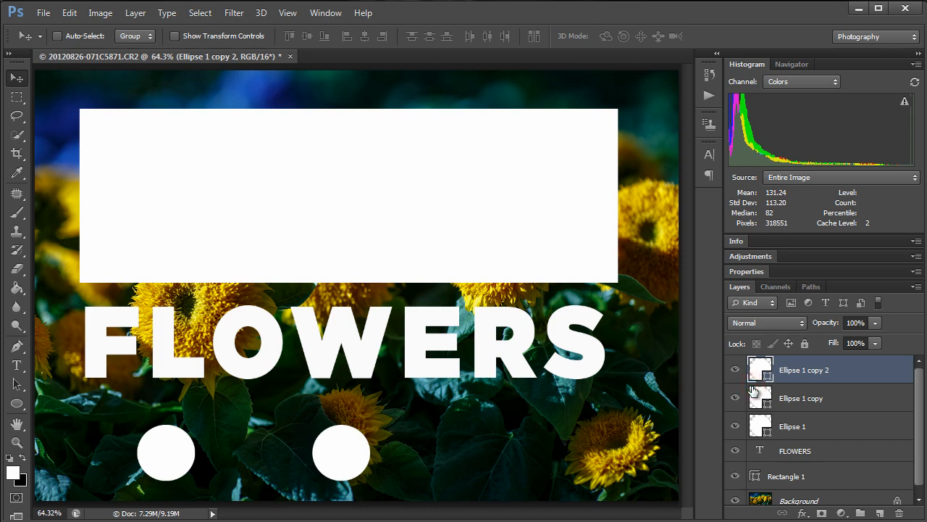
# Step: Nudge the Ellipse 1 copy layer horizontally to the right, past the middle circle, until it sits below the R and S
pyautogui.click(755, 395)
pyautogui.hotkey('shift', 'Right')
pyautogui.hotkey('shift', 'Right')
pyautogui.hotkey('shift', 'Right')
pyautogui.hotkey('shift', 'Right')
pyautogui.hotkey('shift', 'Right')
pyautogui.hotkey('shift', 'Right')
pyautogui.hotkey('shift', 'Right')
pyautogui.hotkey('shift', 'Right')
pyautogui.hotkey('shift', 'Right')
pyautogui.hotkey('shift', 'Right')
pyautogui.hotkey('shift', 'Right')
pyautogui.hotkey('shift', 'Right')
pyautogui.hotkey('shift', 'Right')
pyautogui.hotkey('shift', 'Right')
pyautogui.hotkey('shift', 'Right')
pyautogui.hotkey('shift', 'Right')
pyautogui.hotkey('shift', 'Right')
pyautogui.hotkey('shift', 'Right')
pyautogui.hotkey('shift', 'Right')
pyautogui.hotkey('shift', 'Right')
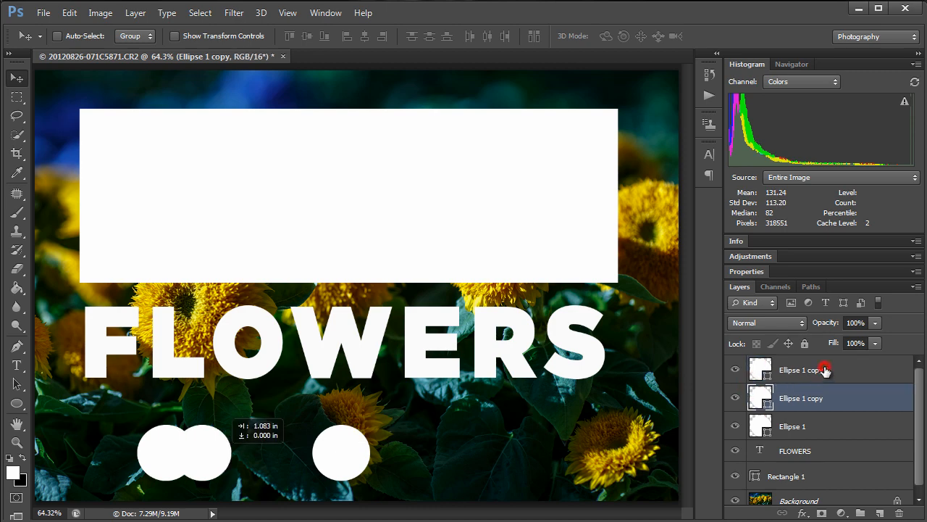
pyautogui.hotkey('shift', 'Left')
pyautogui.hotkey('shift', 'Left')
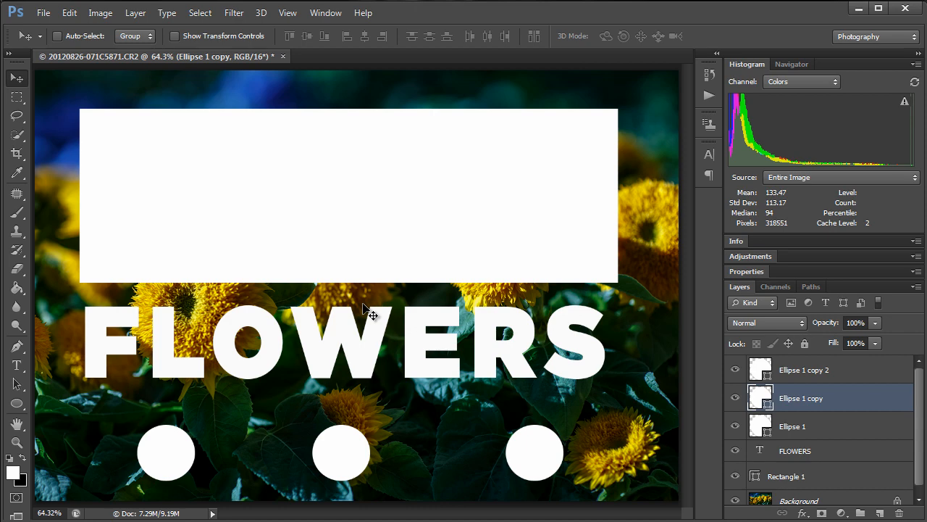
# Step: Duplicate the Background layer and place the copy at the top of the layer stack
pyautogui.moveTo(752, 380)
pyautogui.mouseDown()
pyautogui.moveTo(775, 406)
pyautogui.moveTo(805, 413)
pyautogui.mouseUp()
pyautogui.click(160, 126)
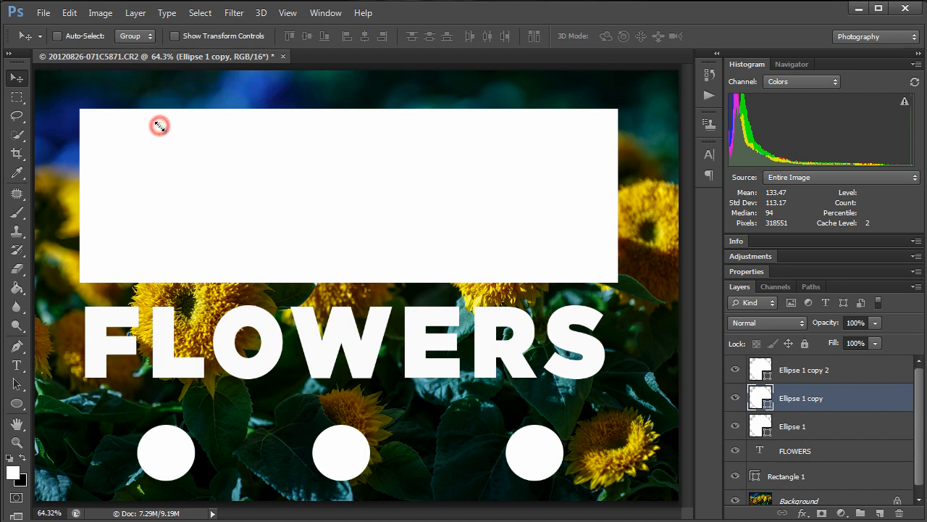
pyautogui.keyDown('ctrl'); pyautogui.click(83, 103); pyautogui.keyUp('ctrl')
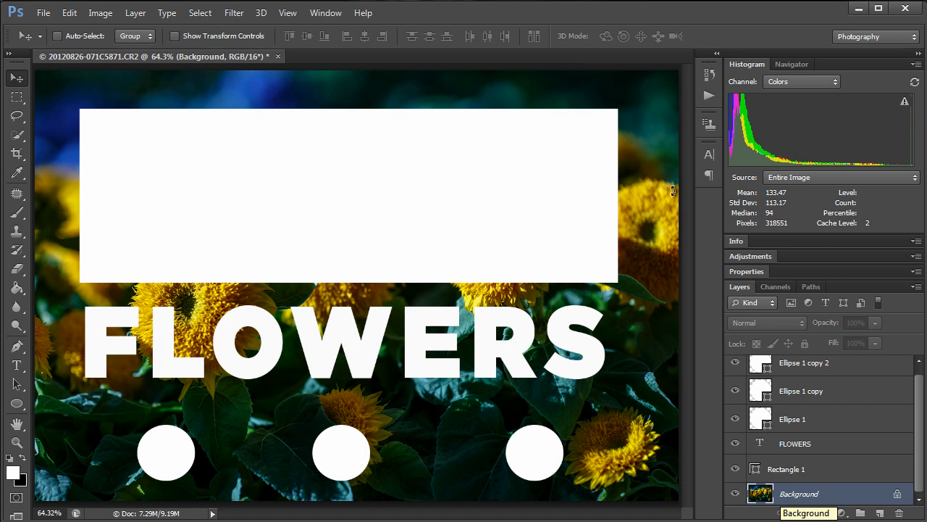
pyautogui.click(602, 198)
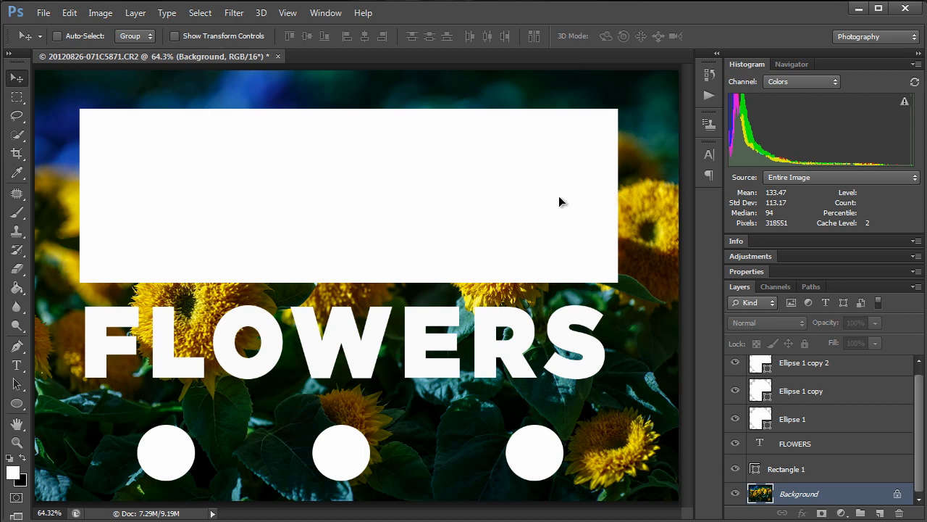
pyautogui.click(108, 199)
pyautogui.moveTo(820, 438); pyautogui.dragTo(762, 365)
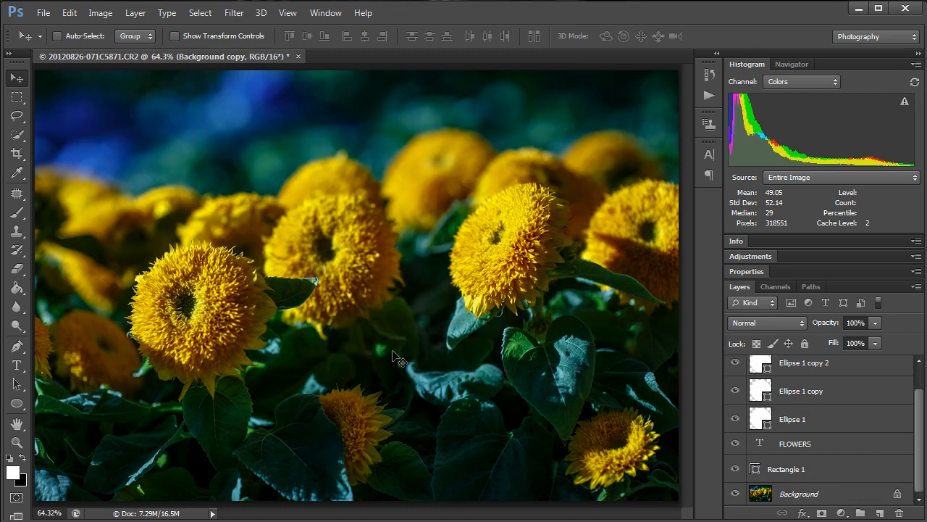
# Step: Move the Rectangle 1 layer directly beneath the Background copy layer in the layer stack
pyautogui.moveTo(797, 462); pyautogui.dragTo(614, 433)
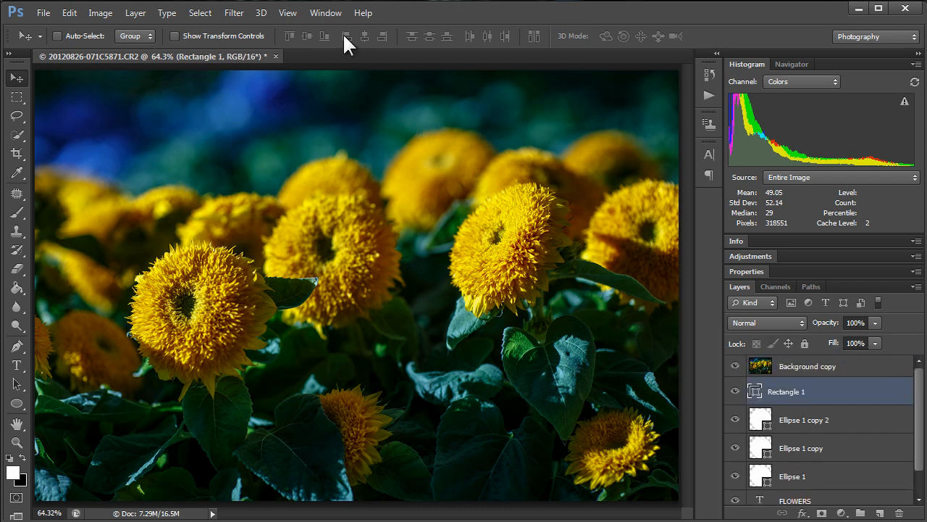
pyautogui.click(330, 18)
# Step: Rename the Background copy layer as flowers
pyautogui.keyDown('ctrl'); pyautogui.click(548, 181); pyautogui.keyUp('ctrl')
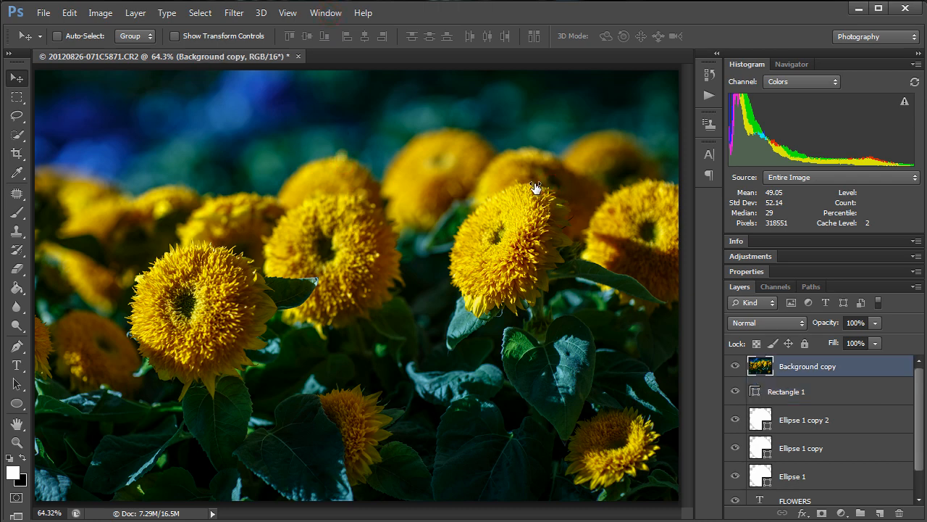
pyautogui.press('F2')
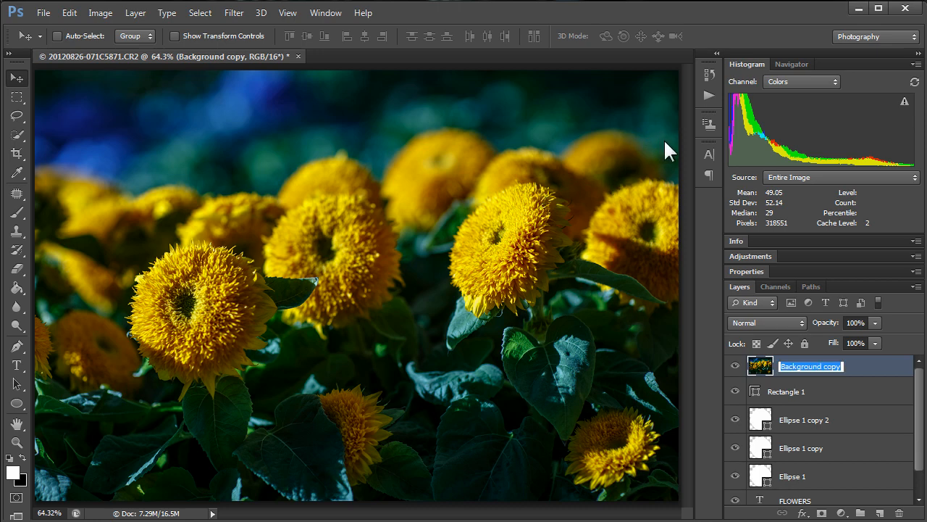
pyautogui.write('flower')
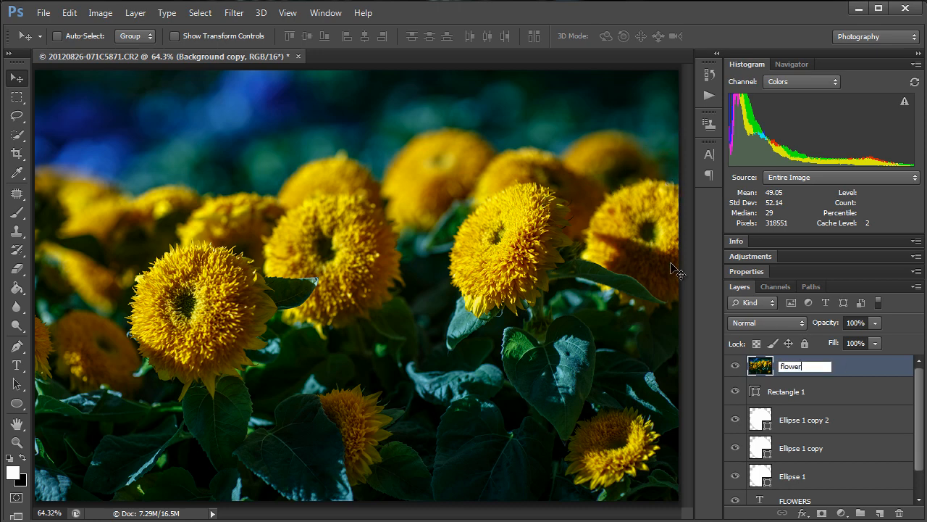
pyautogui.write('s')
pyautogui.press('Return')
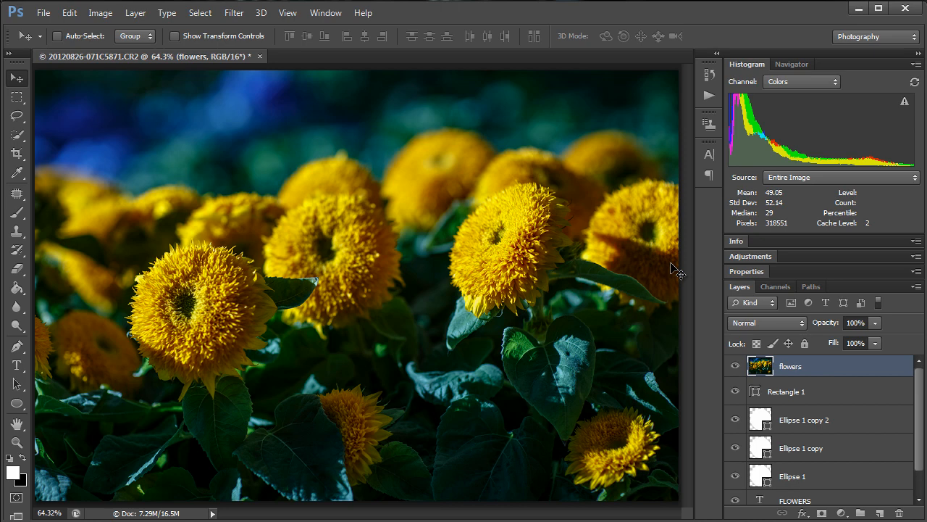
# Step: Try clipping the flowers layer to the Rectangle 1 layer alone, and release the clipping mask again
pyautogui.rightClick(814, 367)
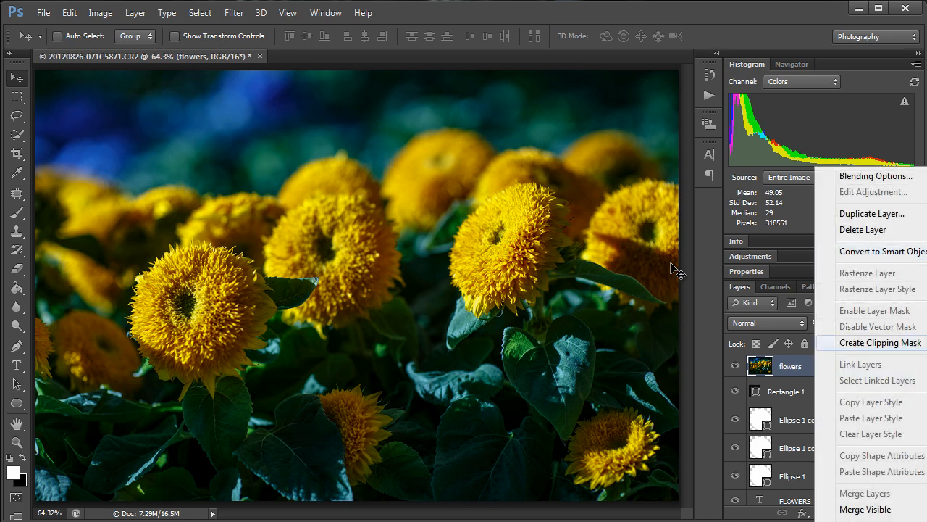
pyautogui.click(880, 343)
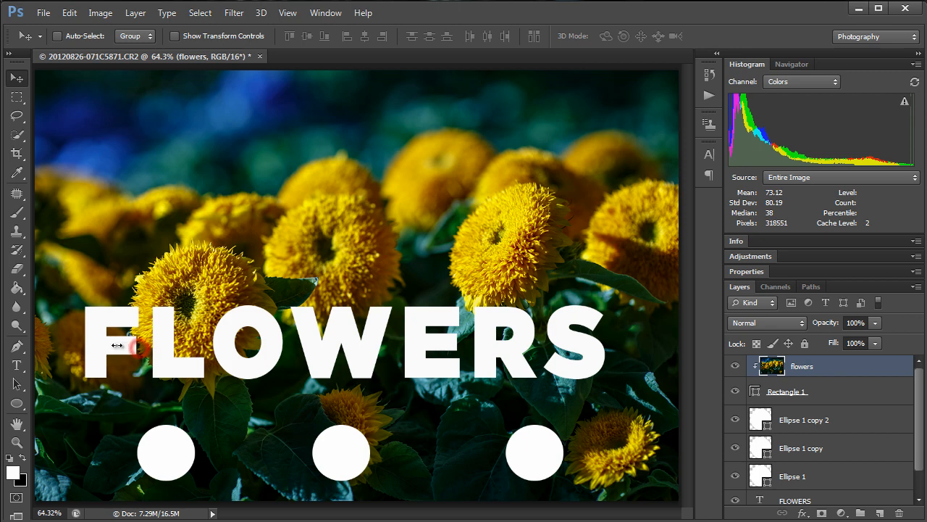
pyautogui.click(596, 348)
pyautogui.click(355, 472)
pyautogui.hotkey('ctrl', 'alt', 'g')
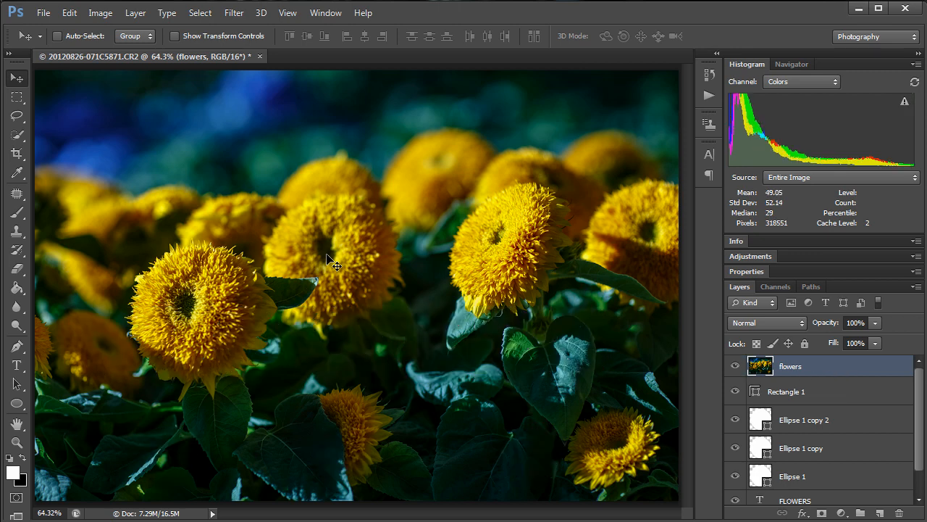
# Step: Group the Rectangle 1, FLOWERS and three ellipse layers into Group 1 in Pass Through mode at 100% opacity
pyautogui.hotkey('alt', '[')
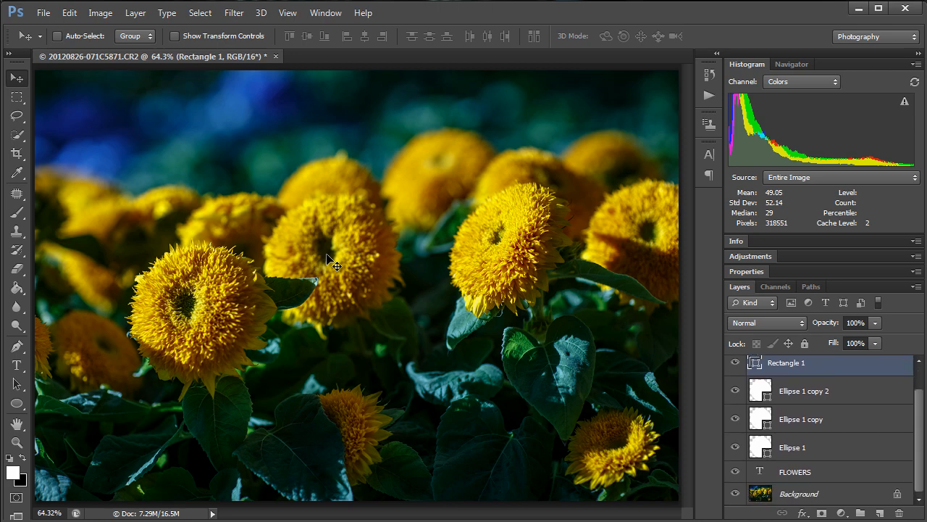
pyautogui.hotkey('ctrl', 'alt', 'a')
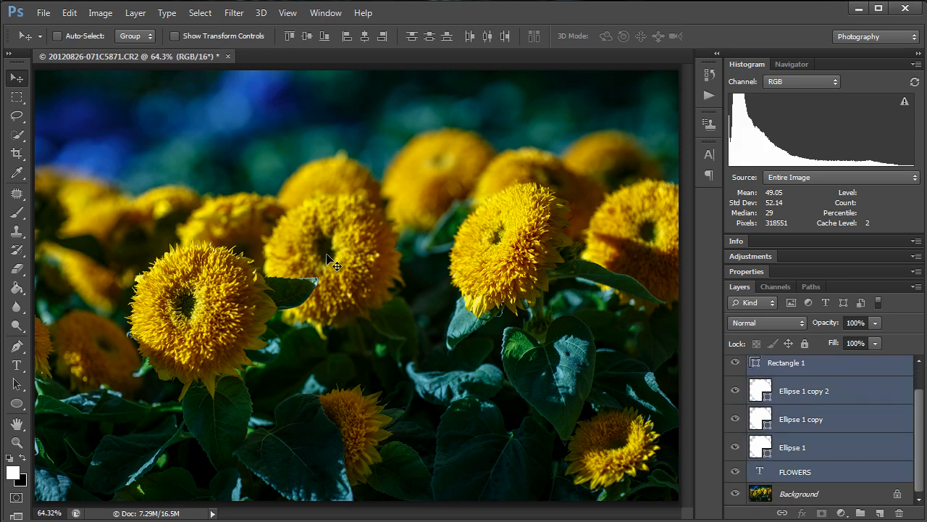
pyautogui.rightClick(806, 419)
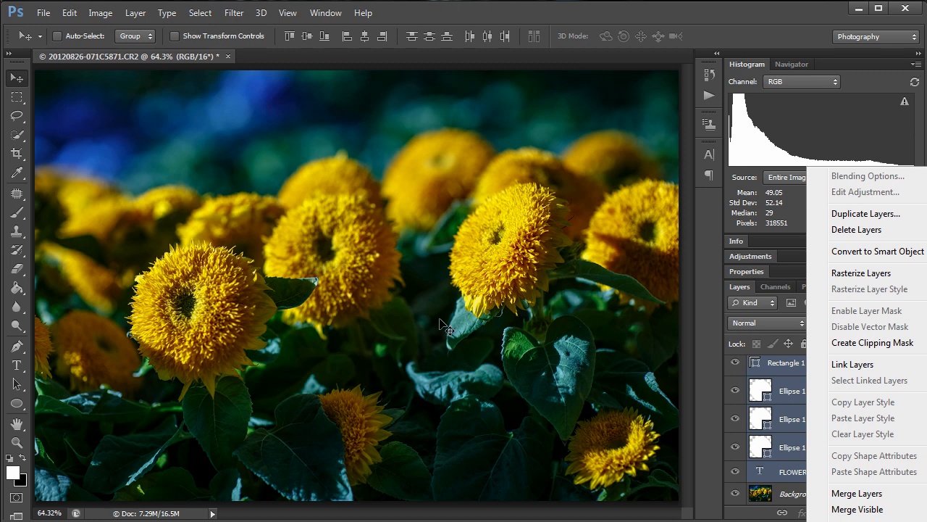
pyautogui.press('Escape')
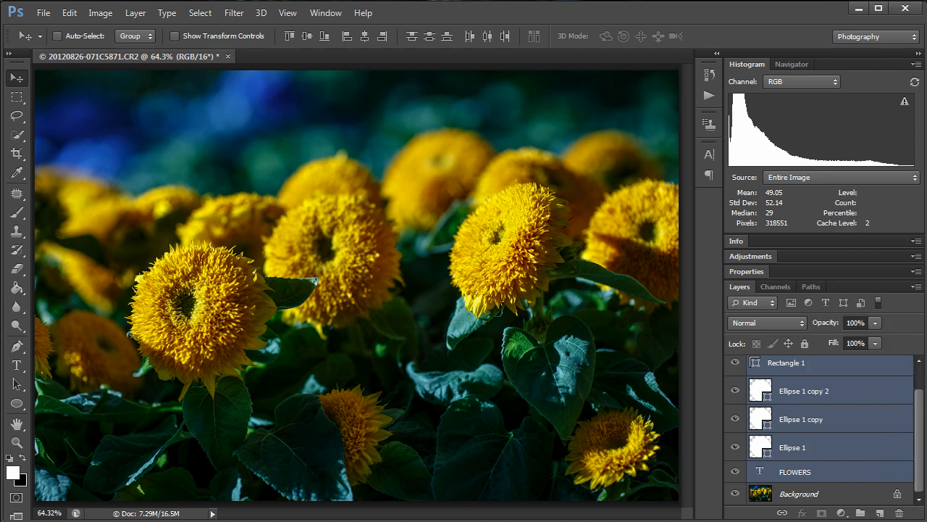
pyautogui.scroll(3, 830, 431)
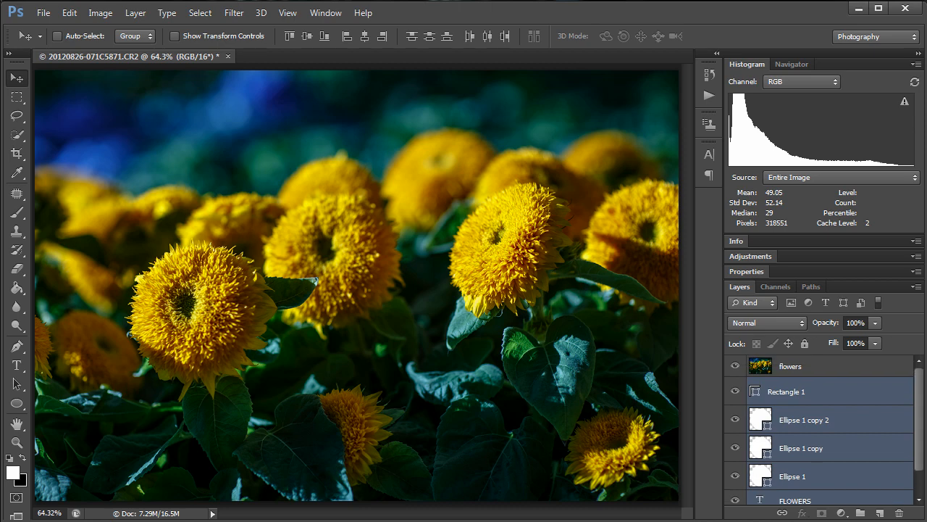
pyautogui.click(917, 287)
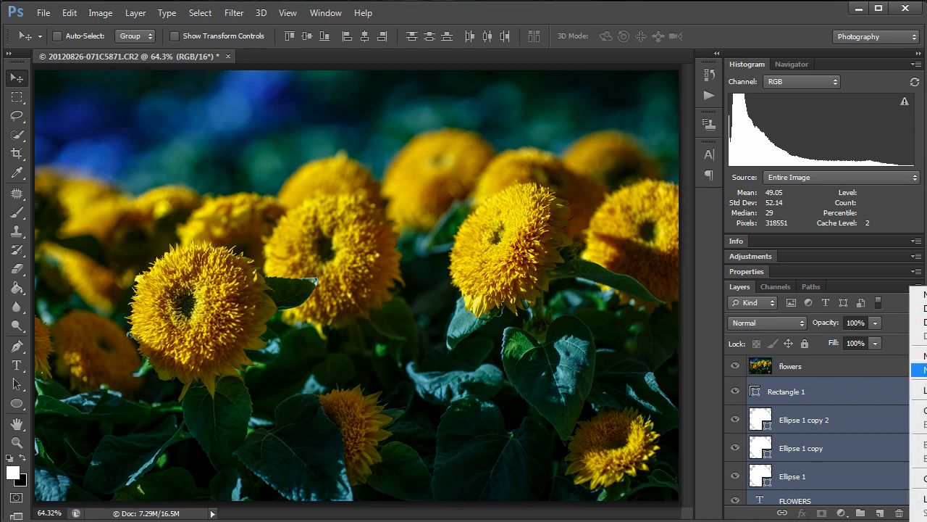
pyautogui.click(919, 369)
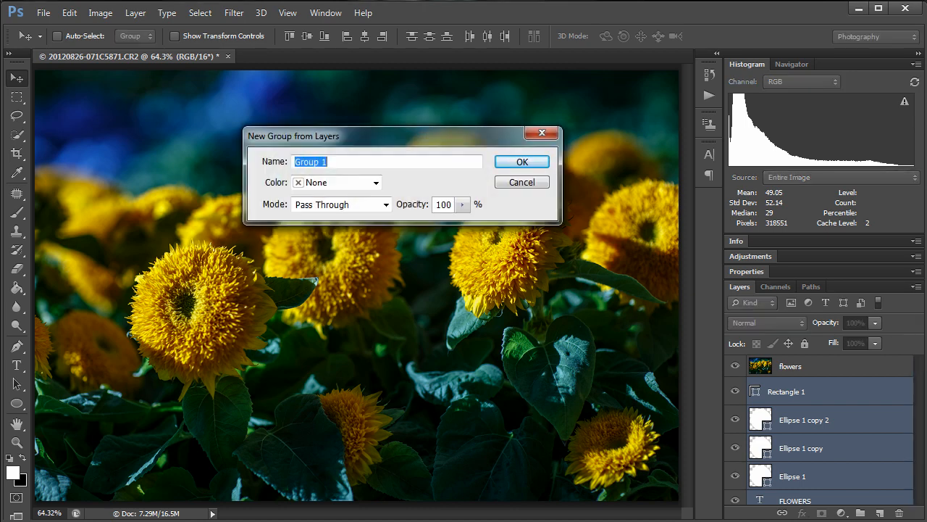
pyautogui.press('Return')
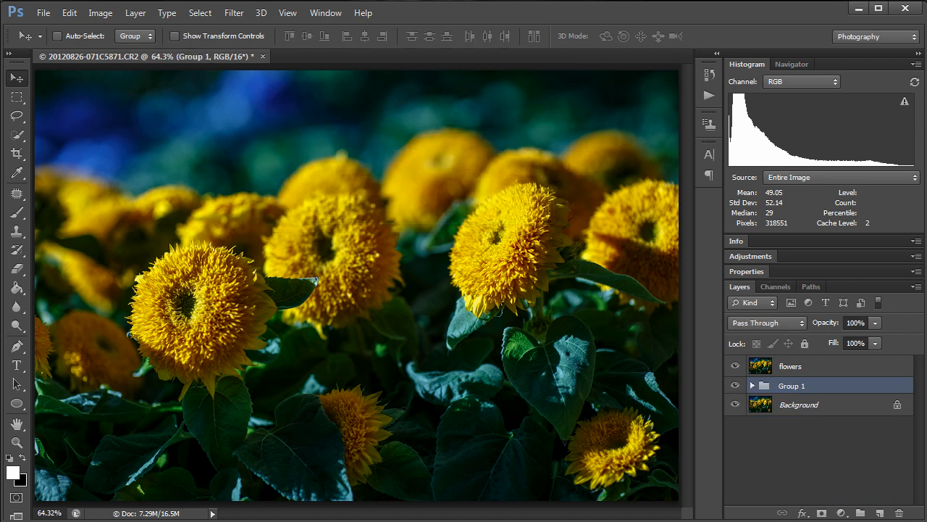
# Step: Expand Group 1 to review the layers inside it, and collapse it again
pyautogui.click(753, 386)
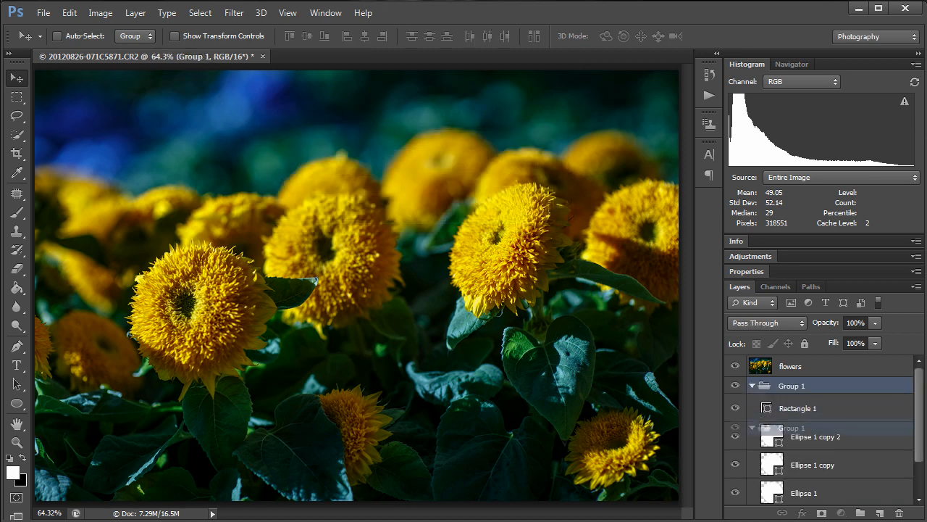
pyautogui.scroll(-2, 819, 427)
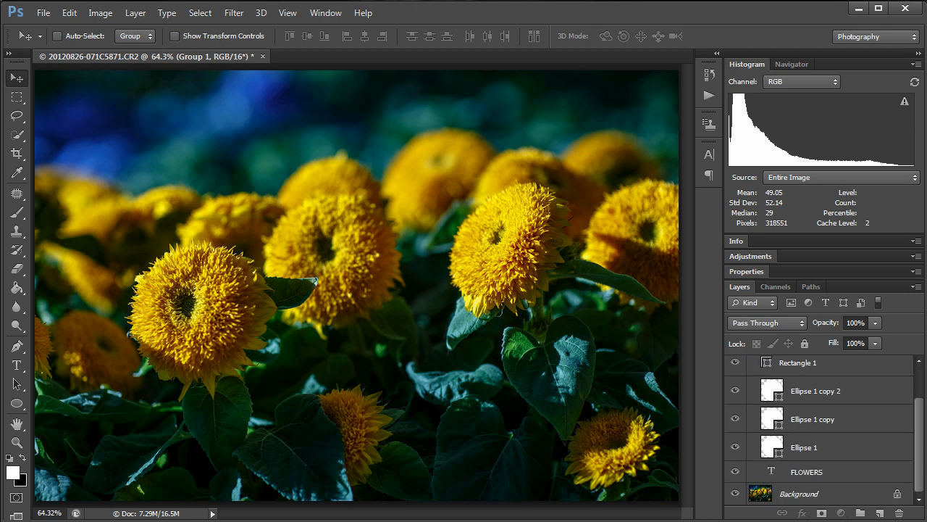
pyautogui.scroll(2, 819, 427)
pyautogui.click(751, 385)
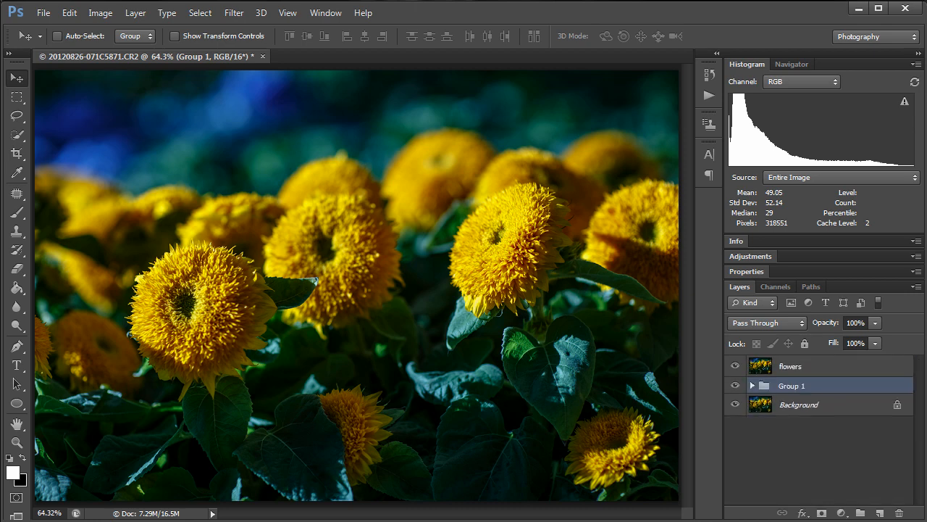
# Step: Hide the Background layer and clip the flowers layer to Group 1
pyautogui.click(735, 404)
pyautogui.click(811, 367)
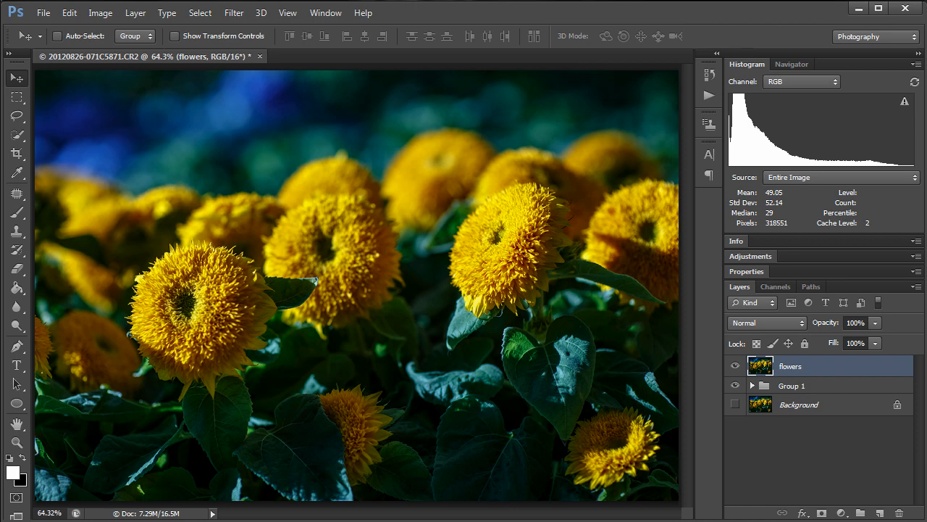
pyautogui.rightClick(823, 366)
pyautogui.click(862, 342)
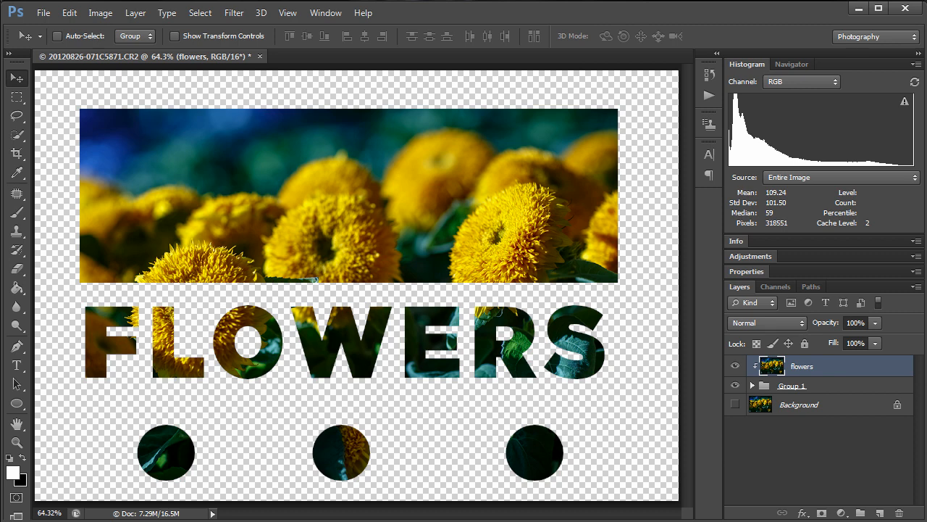
# Step: Enable a Drop Shadow effect for Group 1 in its layer style and open the shadow's settings
pyautogui.click(819, 385)
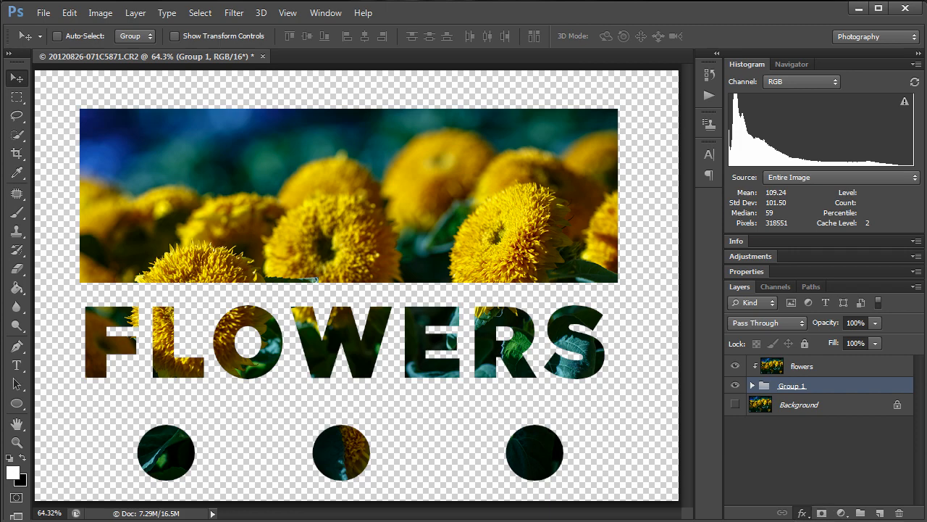
pyautogui.doubleClick(847, 385)
pyautogui.moveTo(422, 56); pyautogui.dragTo(686, 115)
pyautogui.click(476, 352)
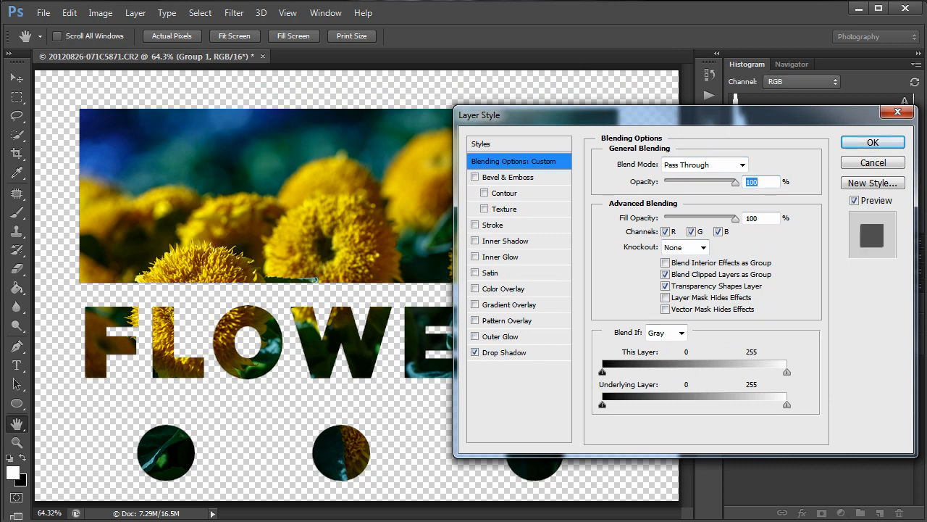
pyautogui.click(504, 353)
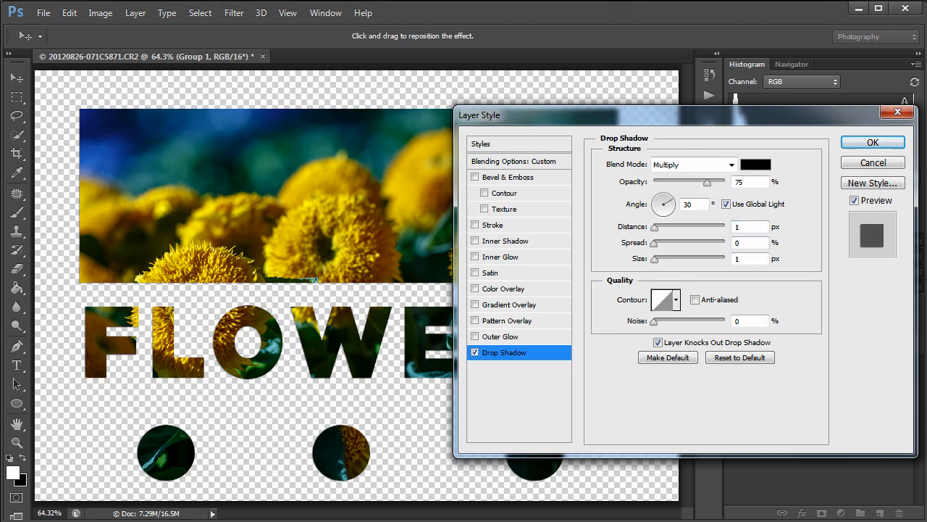
# Step: Set the group's drop shadow to 54 px size, 12% spread, 100% opacity and 39 px distance
pyautogui.moveTo(655, 259)
pyautogui.mouseDown()
pyautogui.moveTo(676, 259)
pyautogui.moveTo(662, 244)
pyautogui.mouseUp()
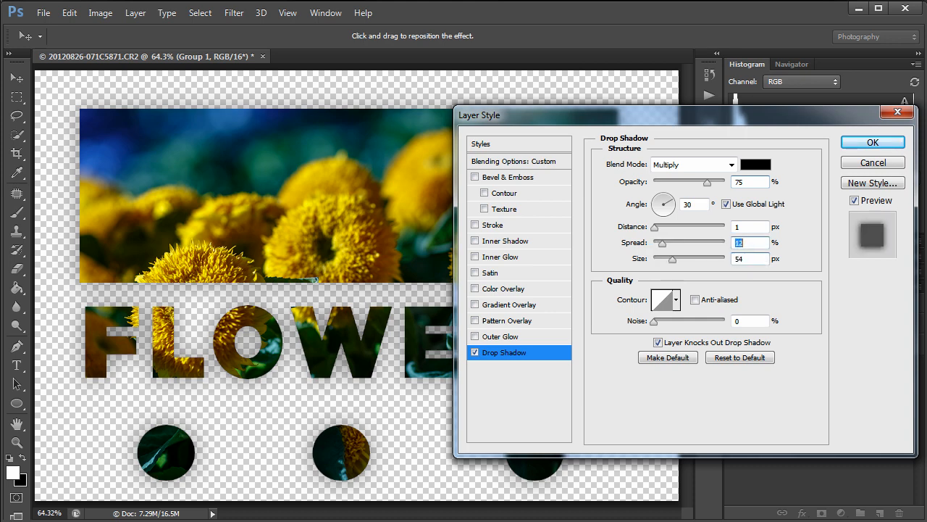
pyautogui.moveTo(708, 182); pyautogui.dragTo(725, 181)
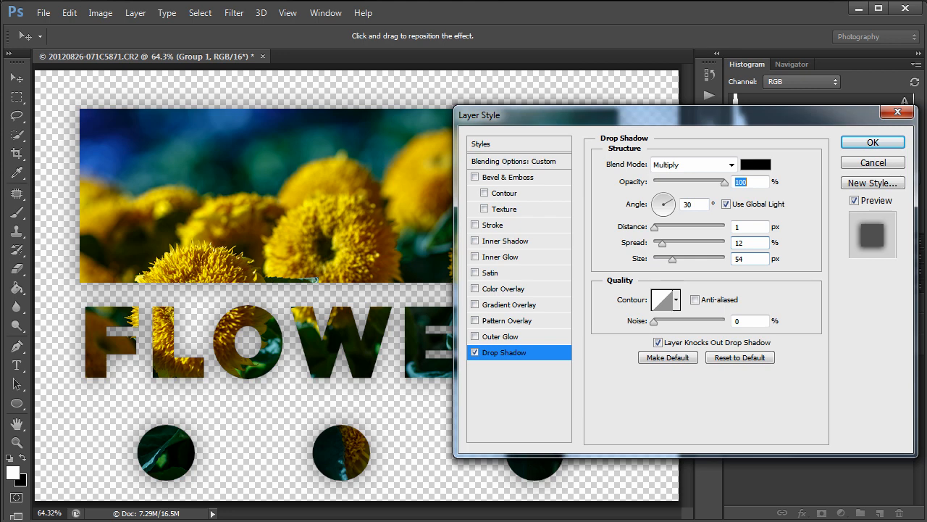
pyautogui.moveTo(654, 227); pyautogui.dragTo(681, 227)
# Step: Adjust the drop shadow's size to 35 px and its distance to 18 px
pyautogui.moveTo(672, 259); pyautogui.dragTo(659, 259)
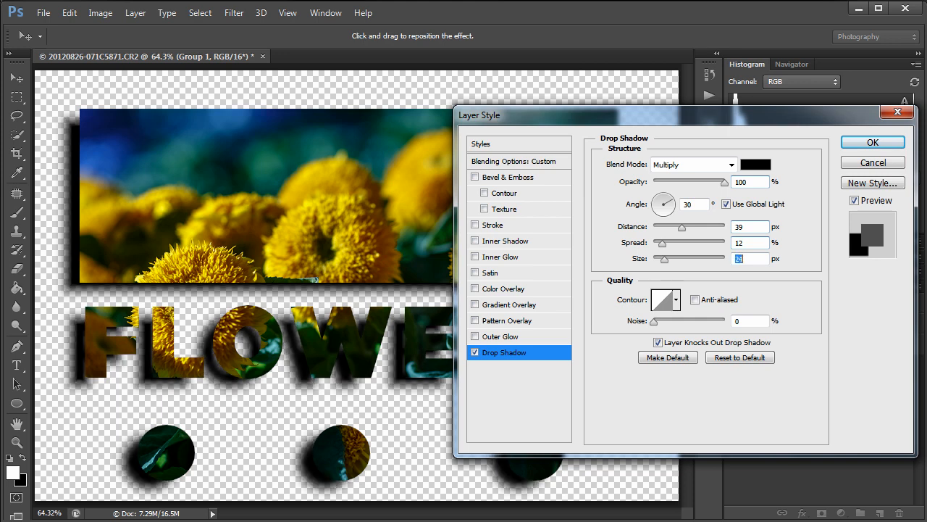
pyautogui.moveTo(658, 258); pyautogui.dragTo(667, 259)
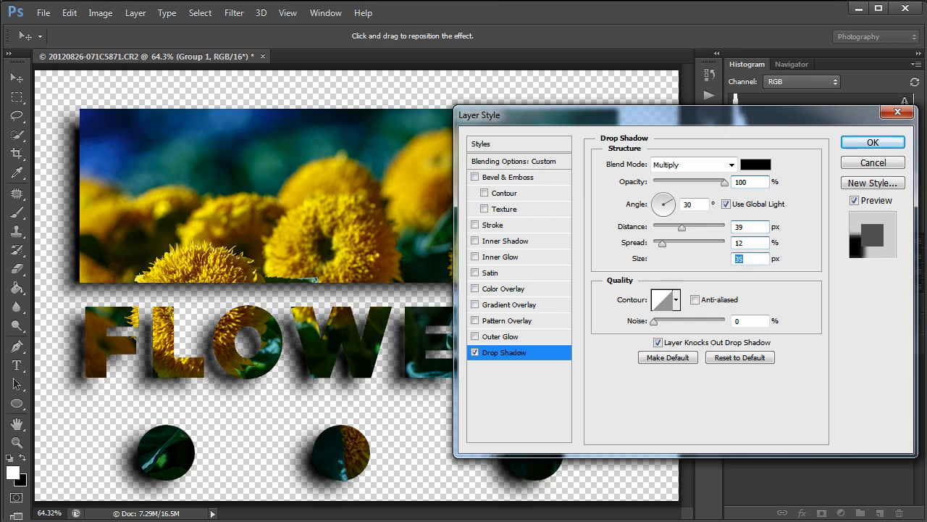
pyautogui.moveTo(682, 226); pyautogui.dragTo(666, 227)
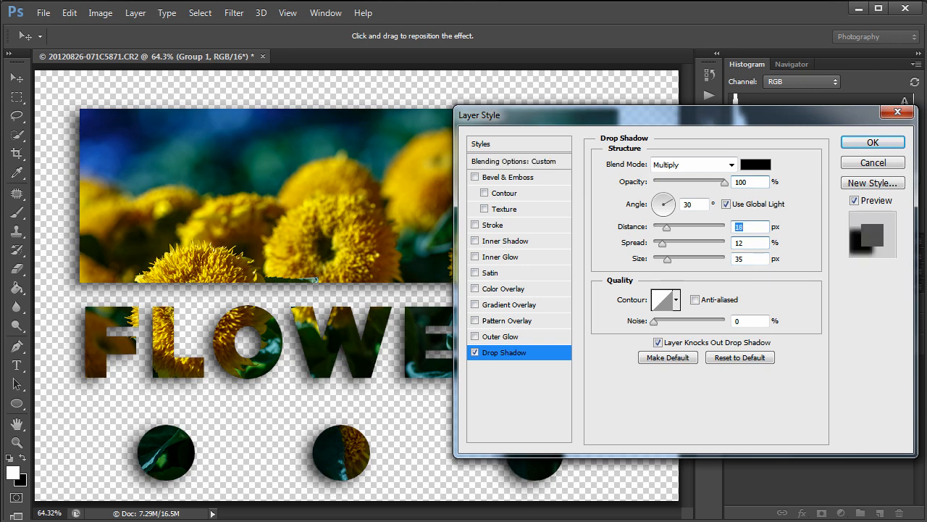
# Step: Reduce the drop shadow's size to 2 px and shift the shadow to a distance of 27 px
pyautogui.moveTo(667, 258); pyautogui.dragTo(655, 258)
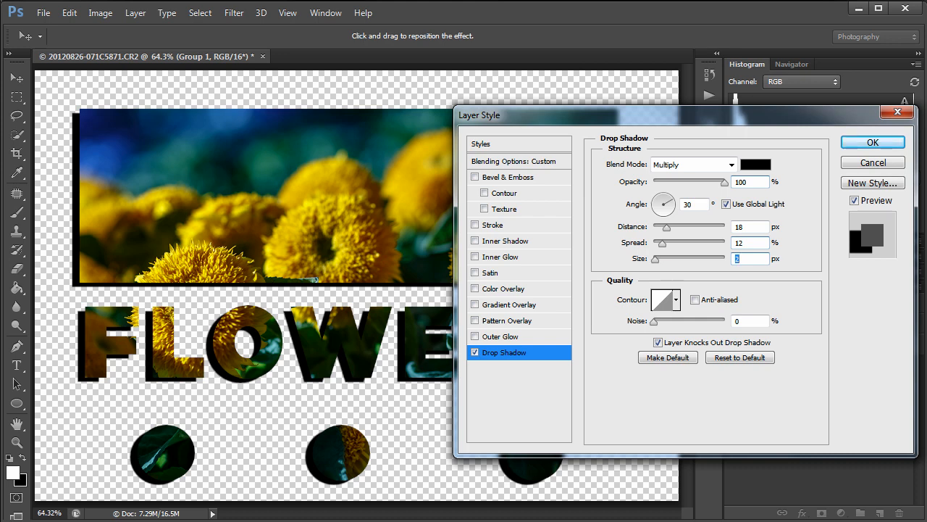
pyautogui.moveTo(290, 239)
pyautogui.mouseDown()
pyautogui.moveTo(287, 224)
pyautogui.moveTo(287, 247)
pyautogui.moveTo(290, 239)
pyautogui.mouseUp()
pyautogui.moveTo(314, 279); pyautogui.dragTo(310, 281)
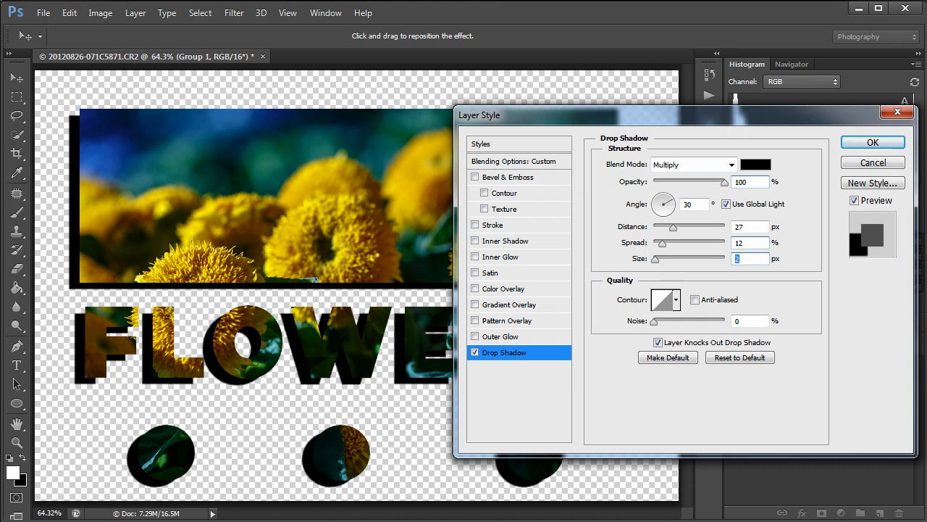
# Step: Set the group's drop shadow size to 27 px and apply the layer style
pyautogui.moveTo(655, 260); pyautogui.dragTo(665, 259)
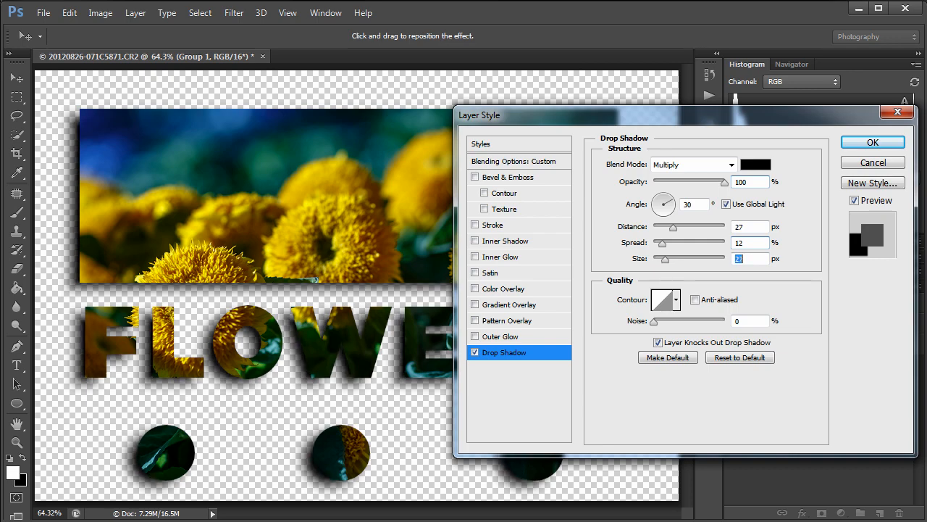
pyautogui.click(873, 143)
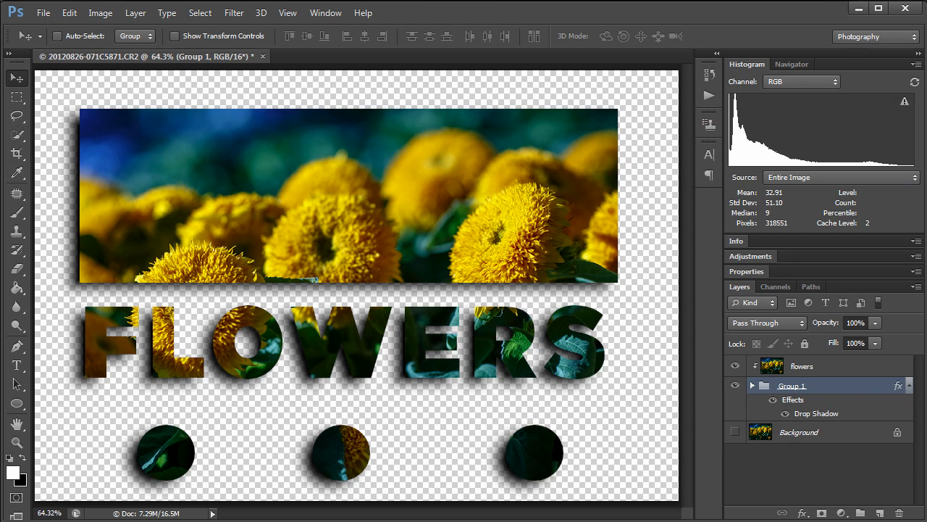
# Step: Add a new layer directly above Group 1 and fill it with the white foreground color
pyautogui.click(880, 513)
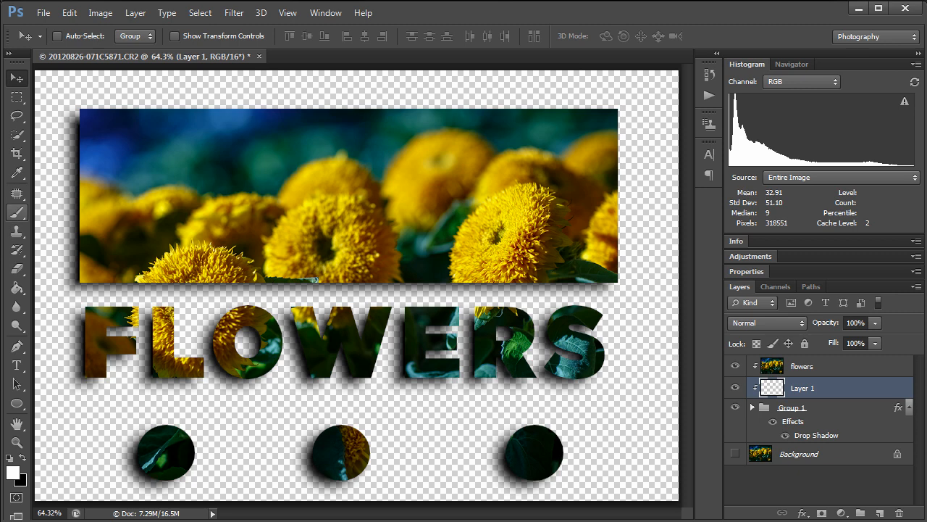
pyautogui.click(16, 286)
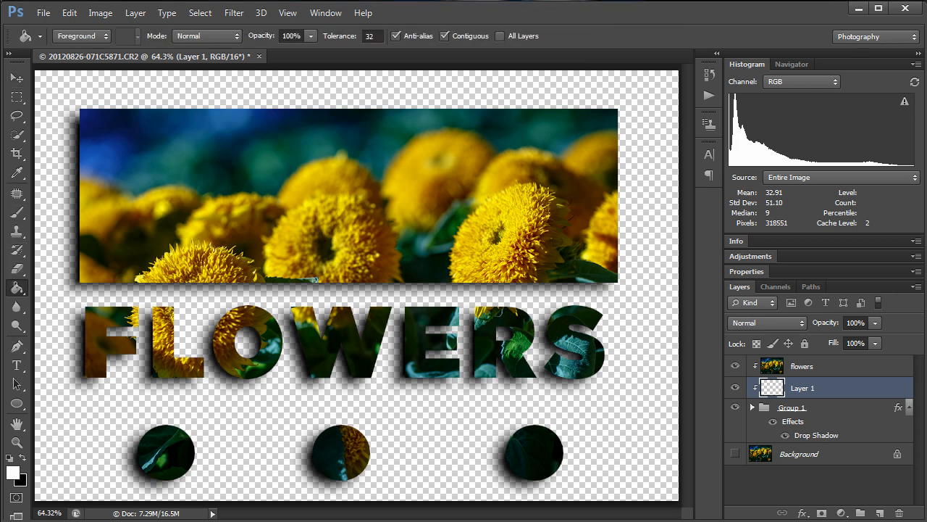
pyautogui.press('x')
pyautogui.press('x')
pyautogui.hotkey('alt', 'BackSpace')
# Step: Move the white-filled Layer 1 below Group 1, between the group and the Background layer
pyautogui.moveTo(804, 388); pyautogui.dragTo(804, 441)
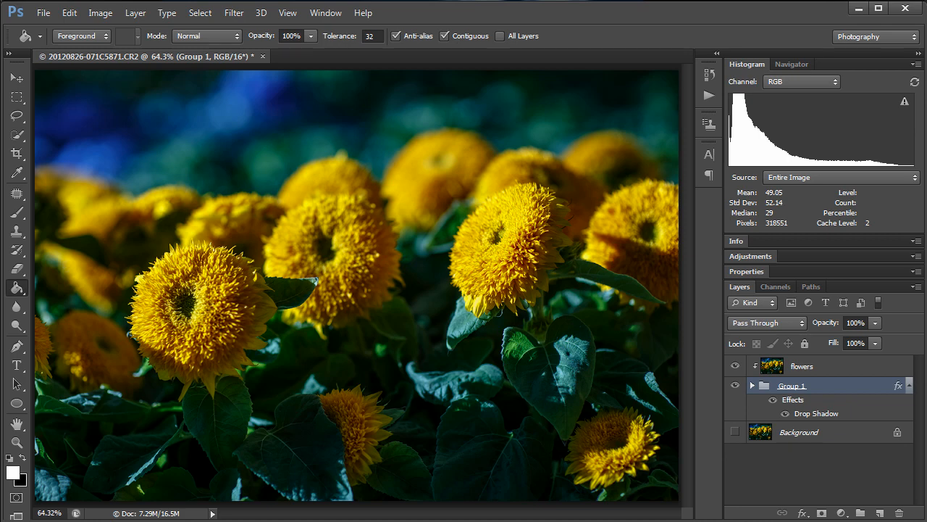
pyautogui.hotkey('ctrl', 'z')
pyautogui.moveTo(804, 388); pyautogui.dragTo(804, 442)
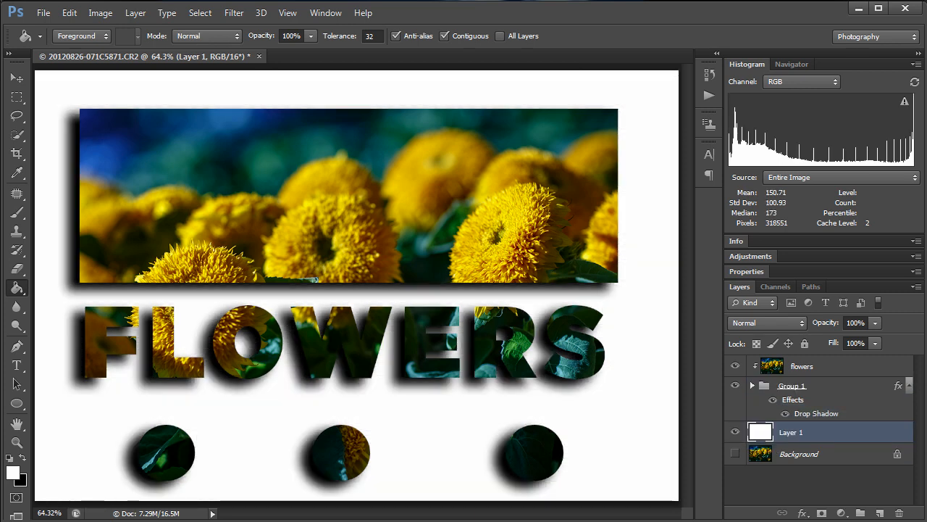
# Step: Reduce the opacity of Group 1's drop shadow to 72% and apply the change
pyautogui.click(752, 385)
pyautogui.click(752, 386)
pyautogui.doubleClick(817, 413)
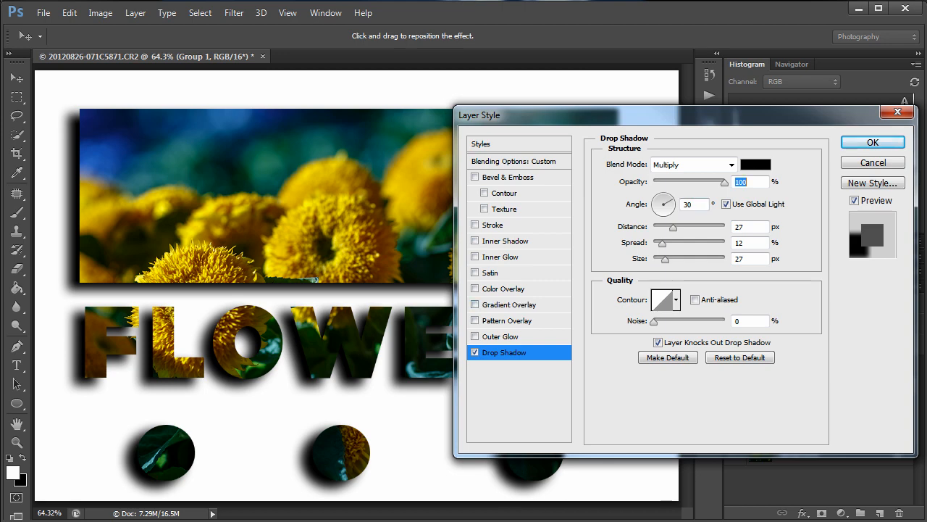
pyautogui.moveTo(724, 182); pyautogui.dragTo(704, 182)
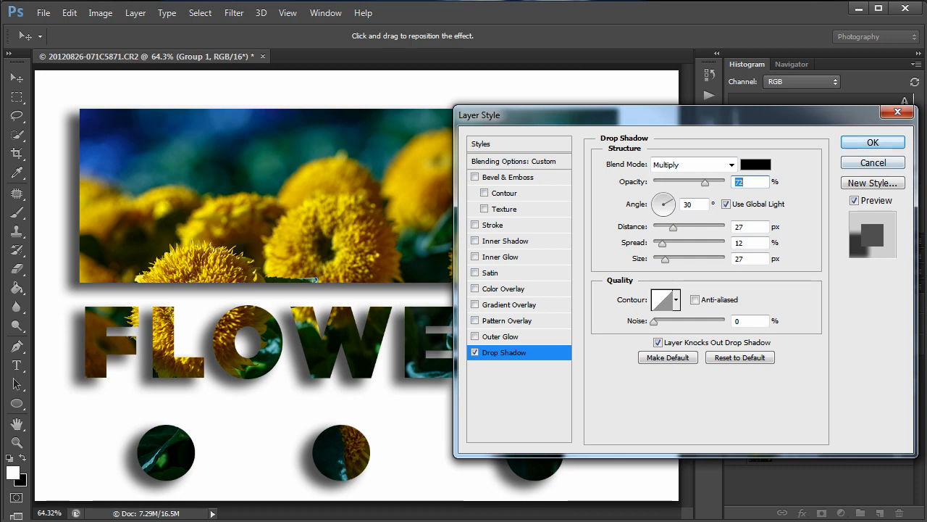
pyautogui.click(873, 142)
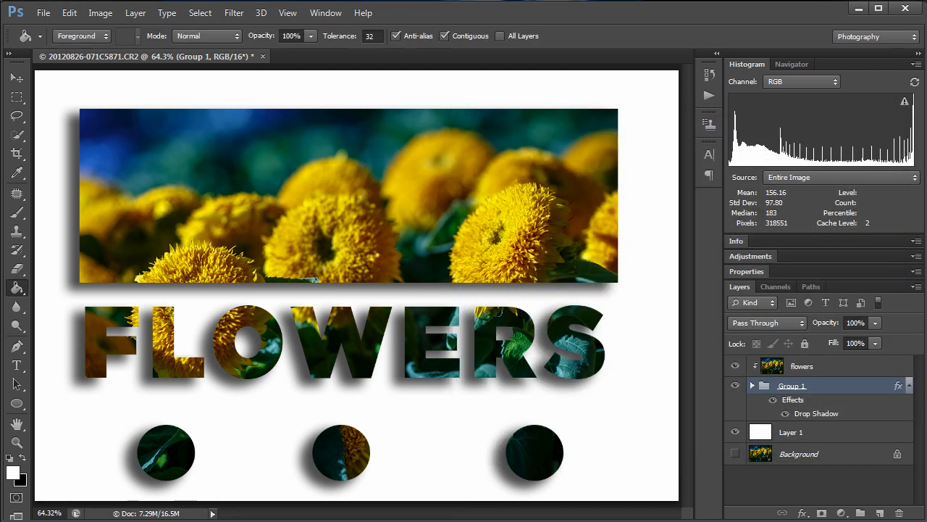
# Step: Expand Group 1 and scale the middle circle, Ellipse 1 copy 2, up to about 149% with Free Transform
pyautogui.click(753, 385)
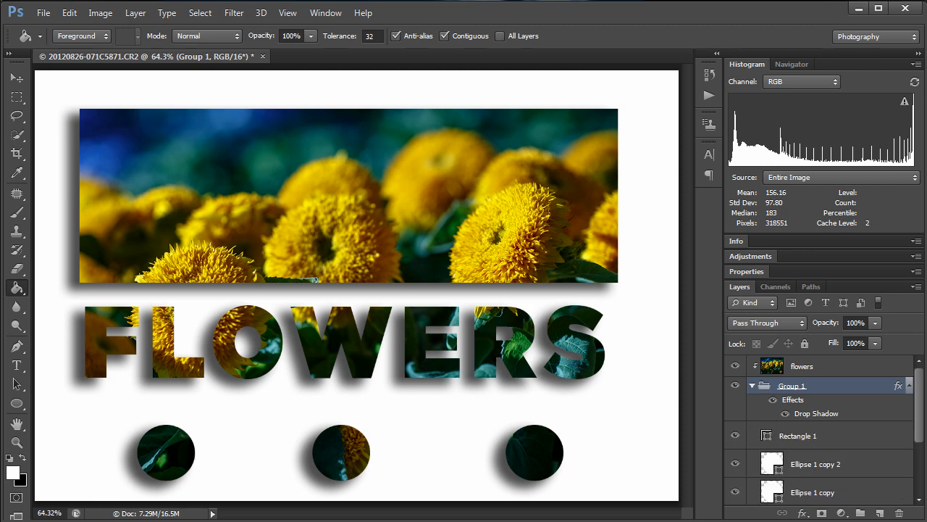
pyautogui.scroll(-2, 819, 435)
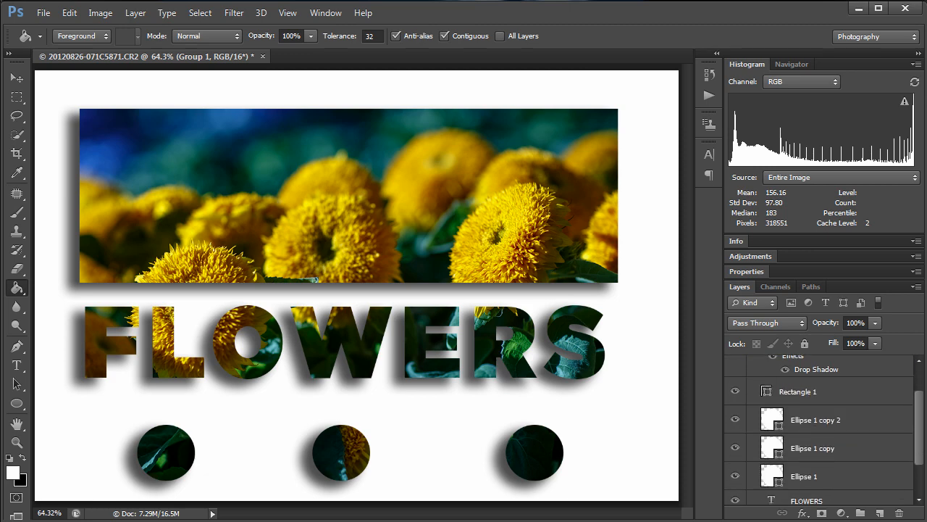
pyautogui.click(816, 420)
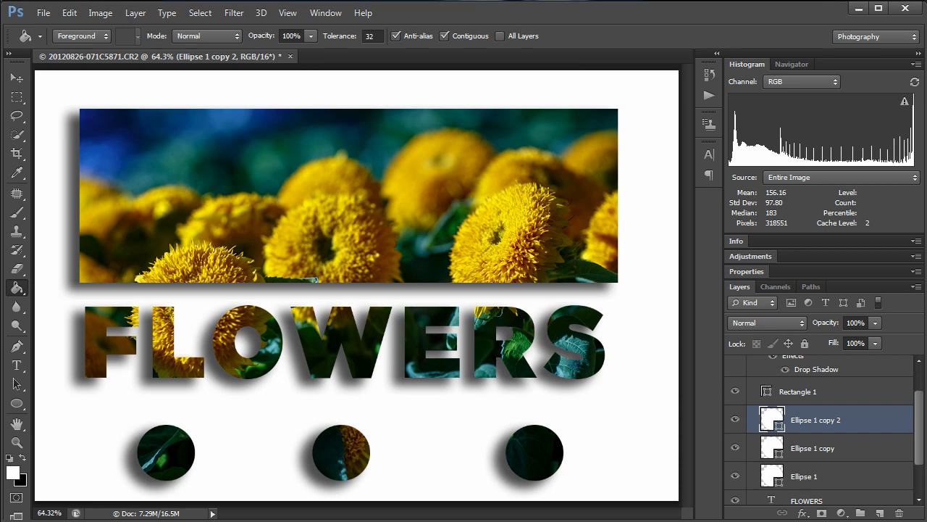
pyautogui.hotkey('ctrl', 't')
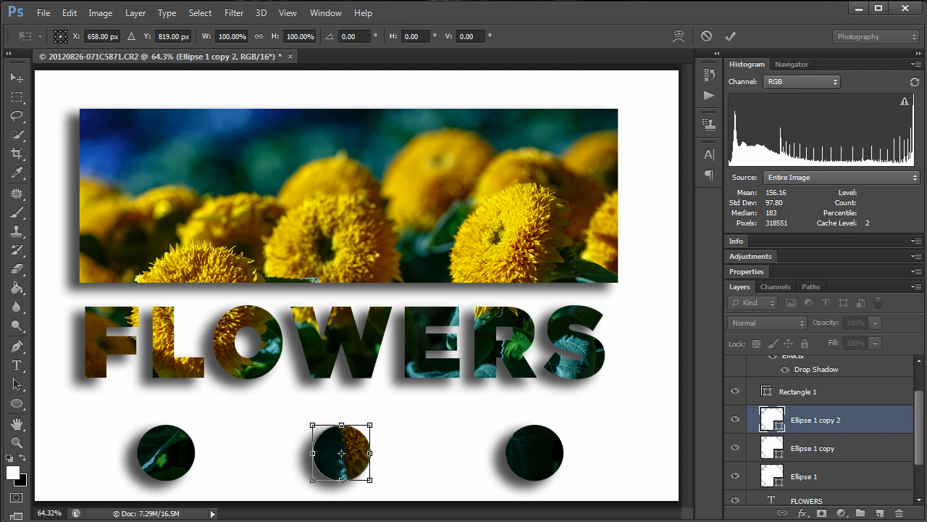
pyautogui.moveTo(370, 424); pyautogui.dragTo(398, 397)
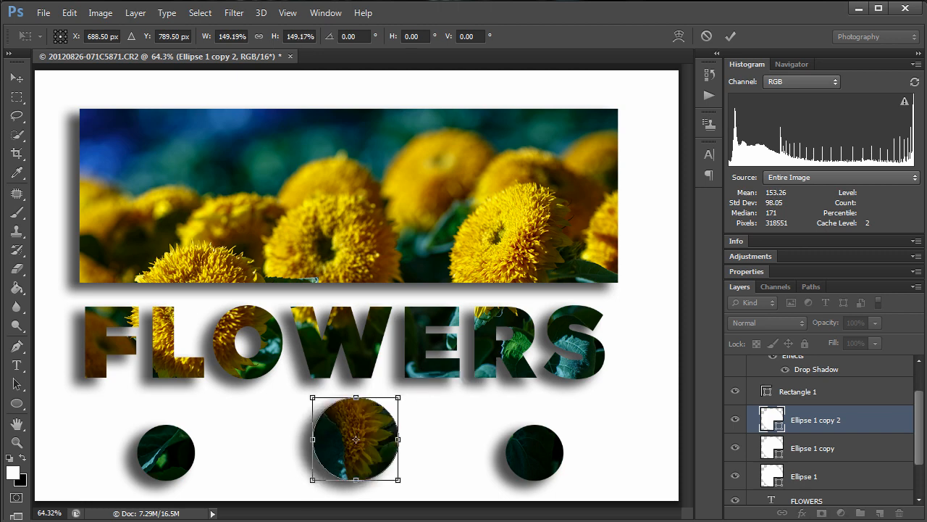